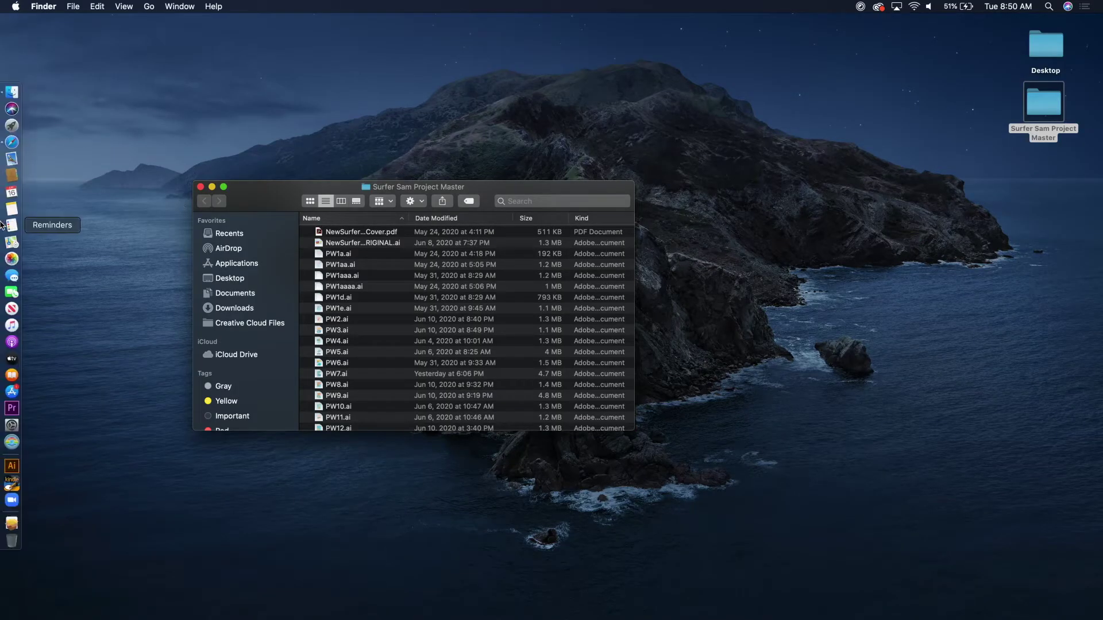
- Search the computer for Acrobat and launch Adobe Acrobat
left_click(1049, 6)
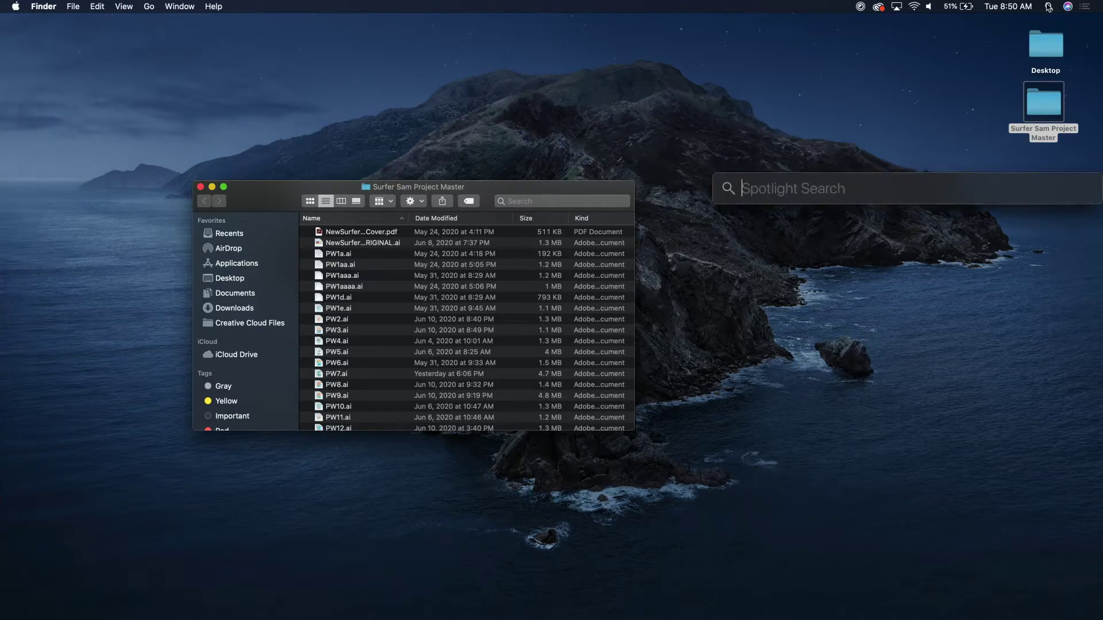
type("acrobat")
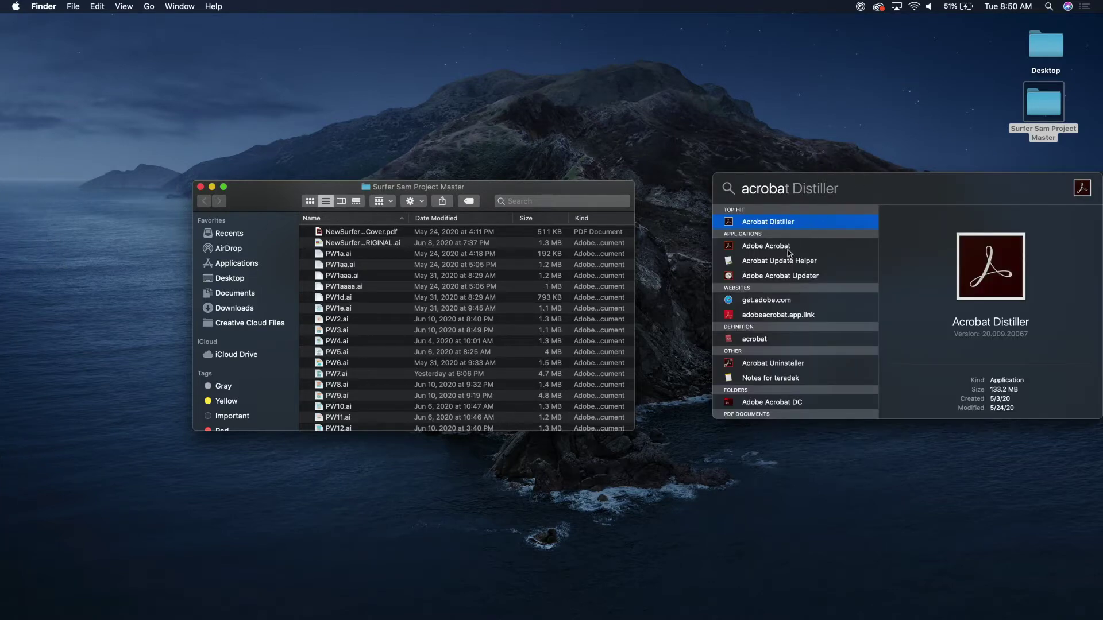
left_click(789, 252)
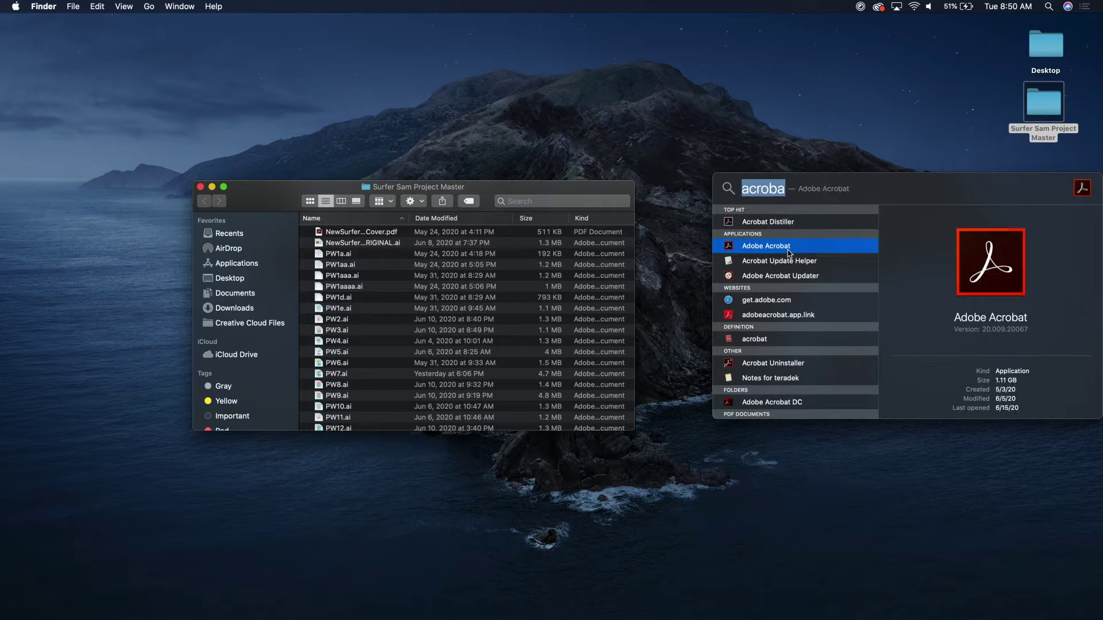
double_click(788, 251)
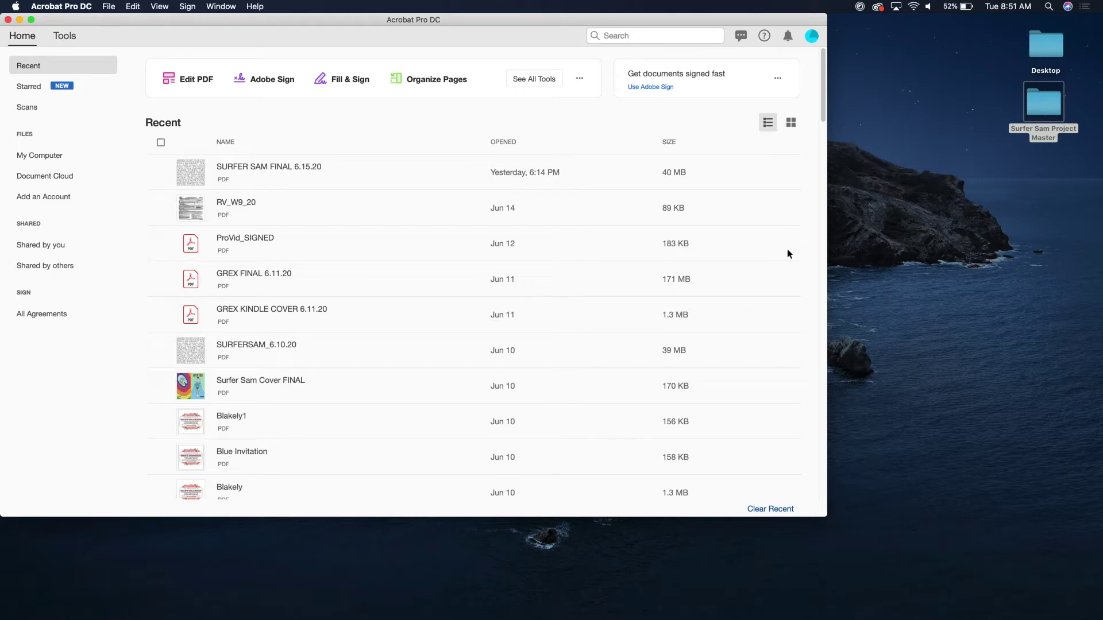
- Start creating a PDF from multiple files with the Combine Files option
left_click(538, 84)
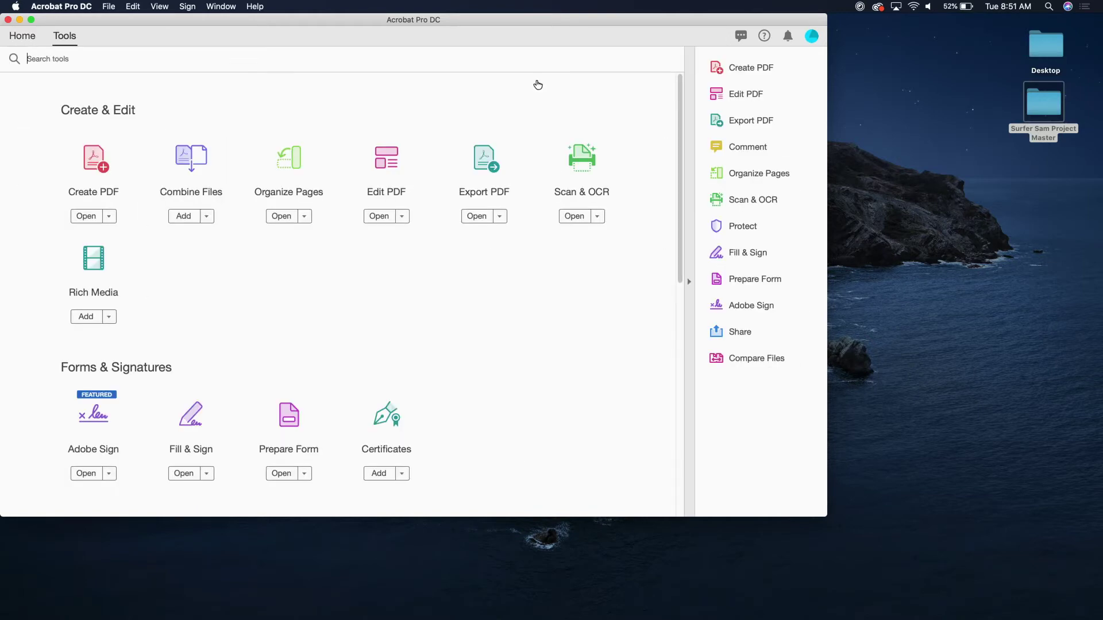
left_click(759, 68)
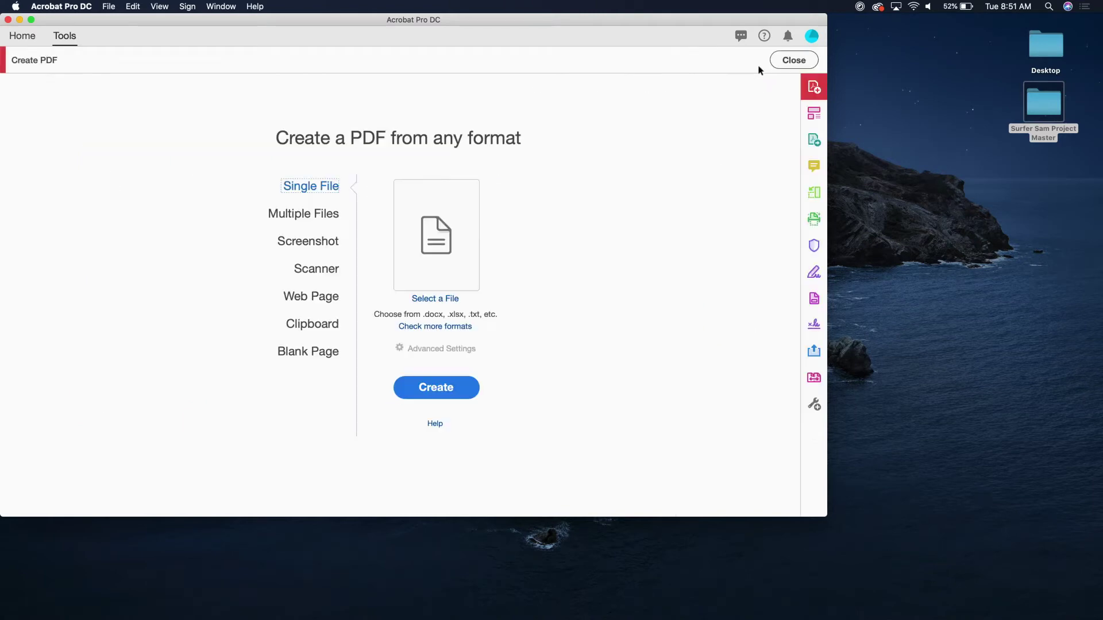
left_click(316, 216)
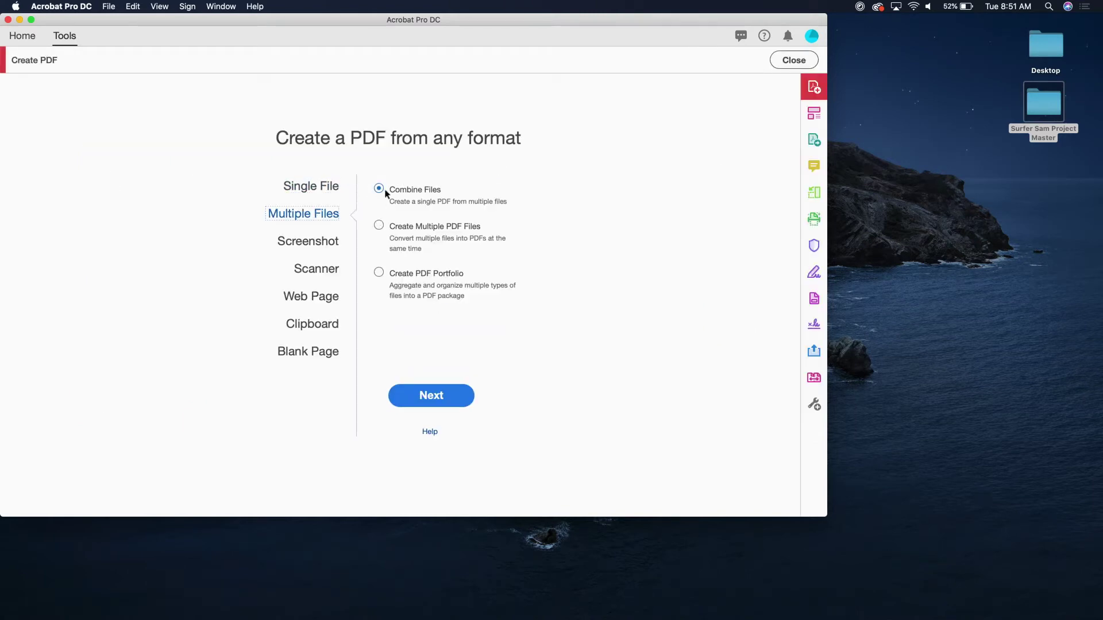
left_click(428, 395)
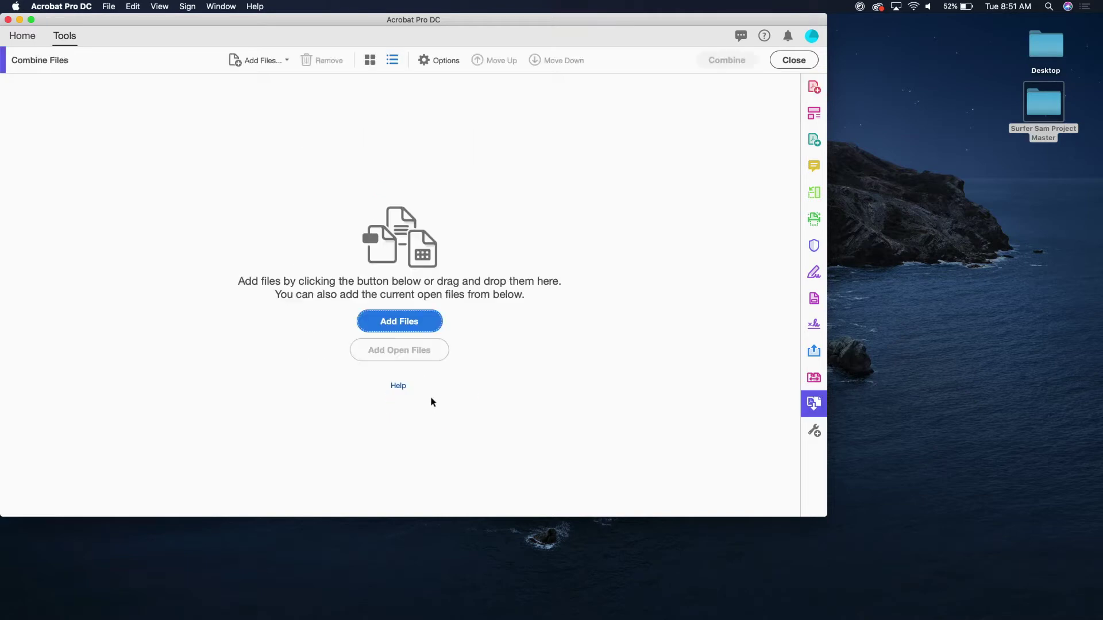
- Add the files PW1aa.ai through PW36ai.ai from the Surfer Sam Project Master folder to the list of files to combine
left_click_drag(468, 20, 985, 91)
left_click(382, 263)
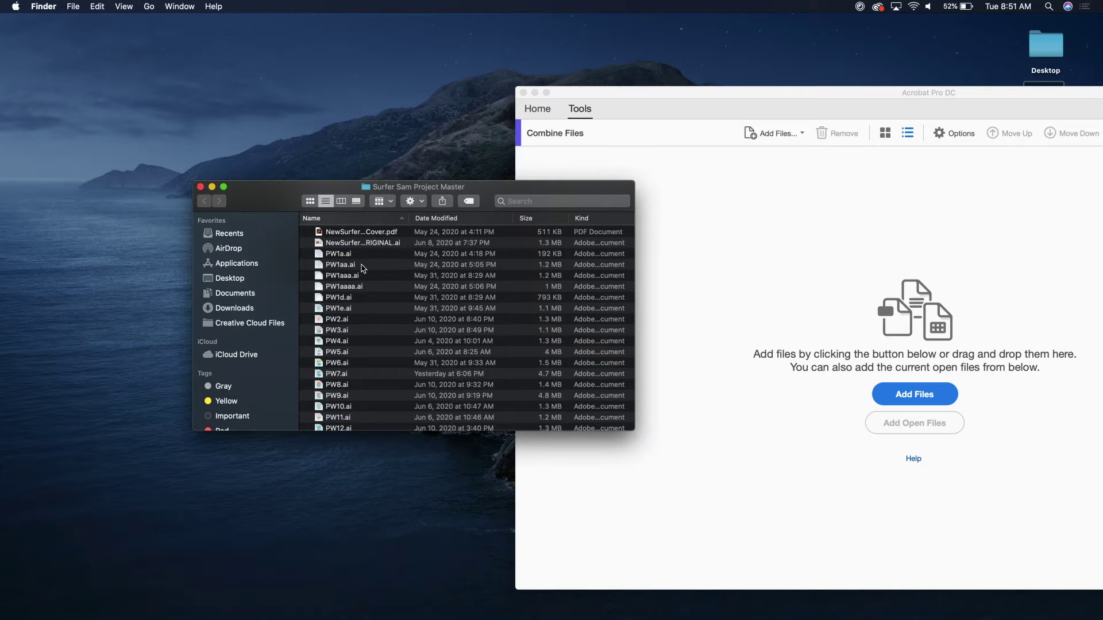
left_click(351, 265)
scroll(351, 269, "down", 15)
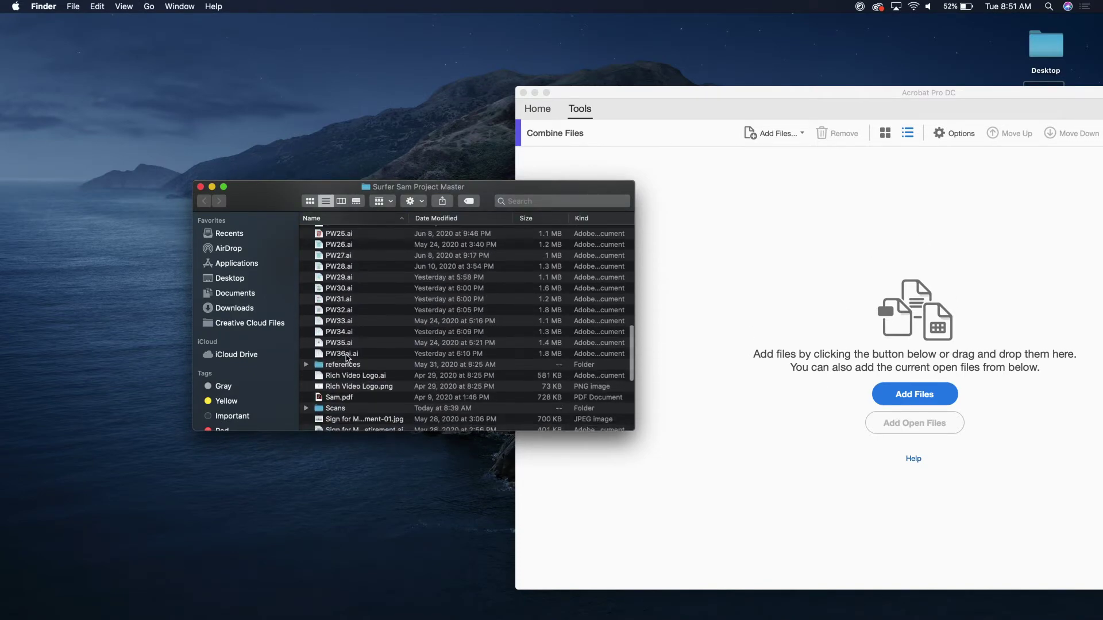
left_click(347, 357, "shift")
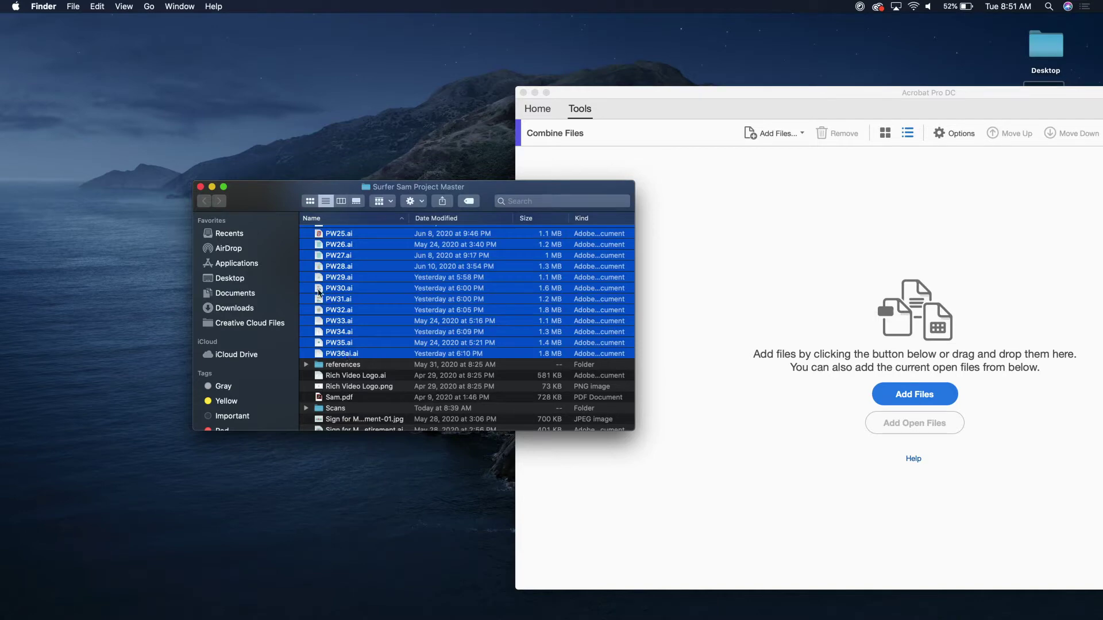
left_click_drag(320, 293, 701, 327)
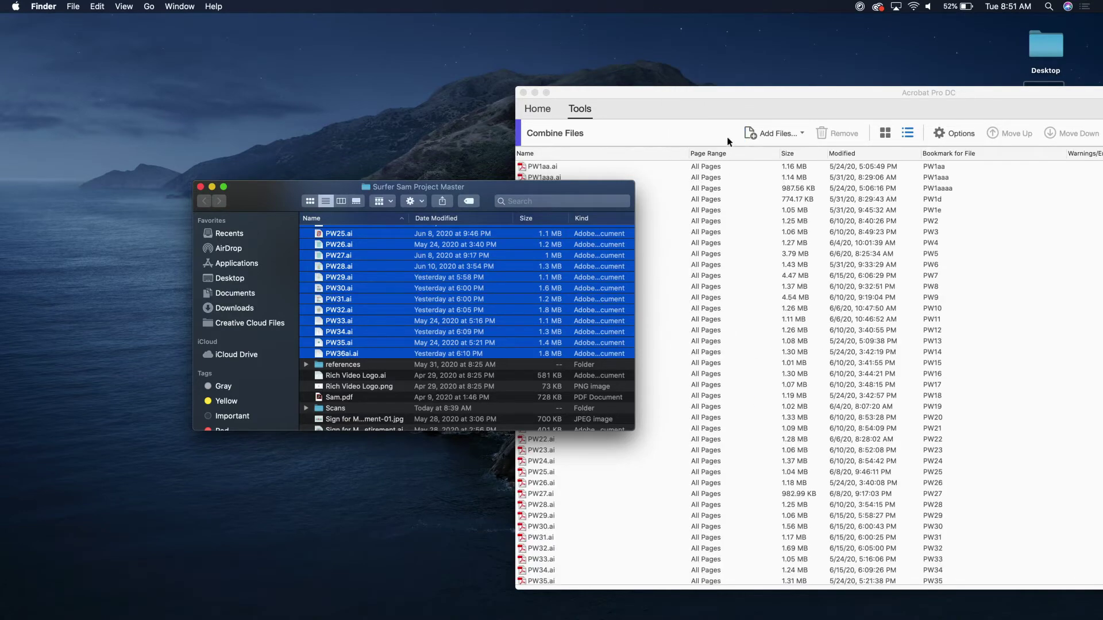
left_click_drag(757, 93, 293, 20)
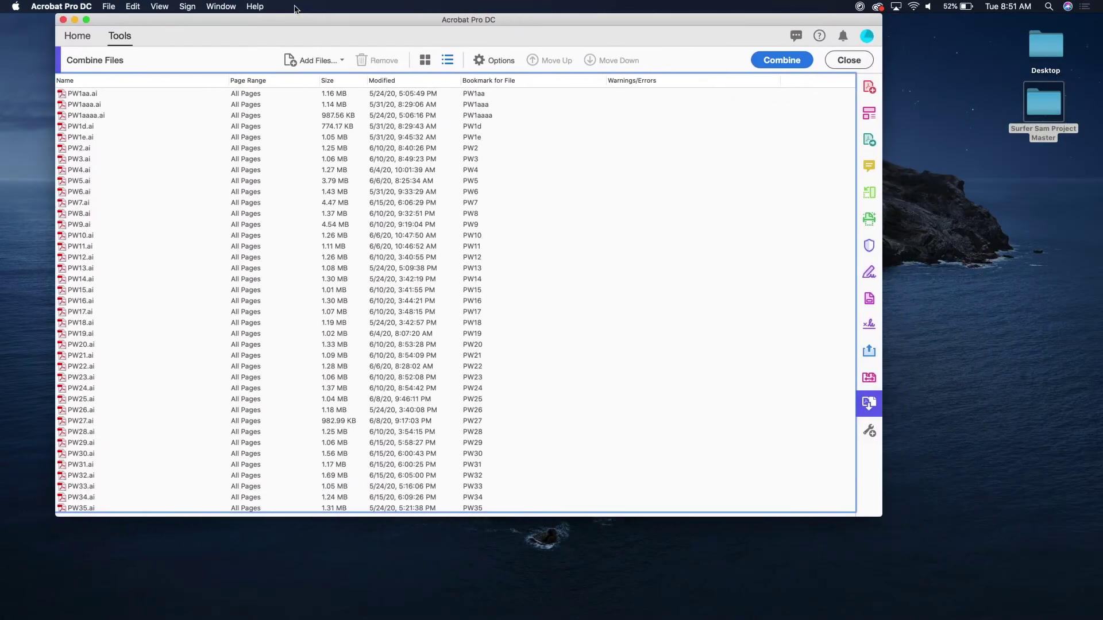
- Check the page order of the files in the combine list from PW1aaa.ai down to the last entry
scroll(249, 255, "down", 2)
scroll(249, 255, "up", 2)
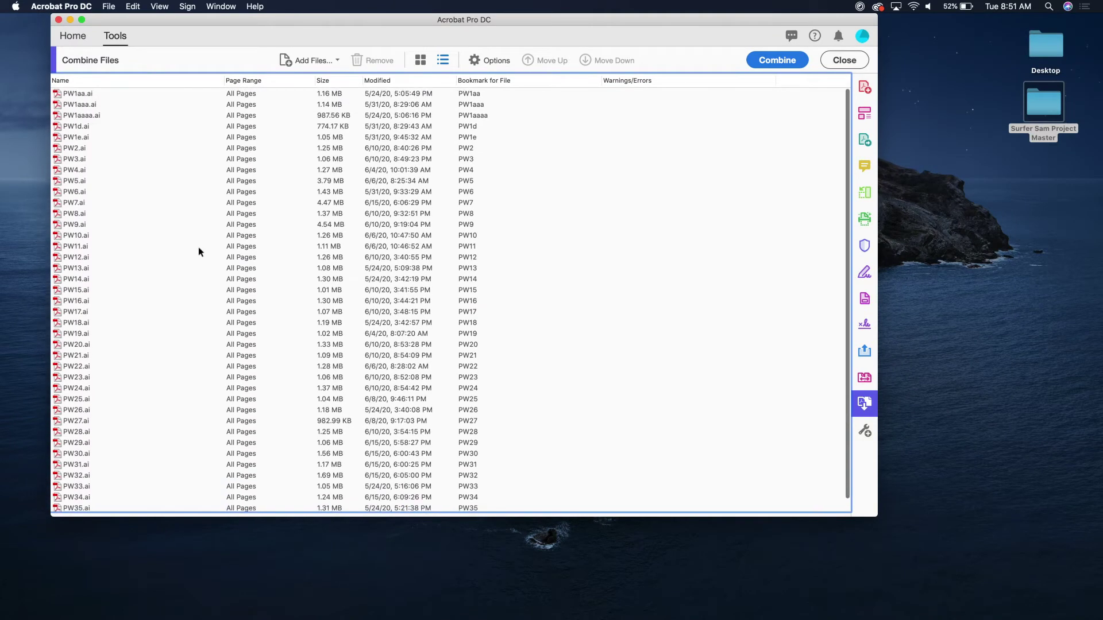
left_click(79, 102)
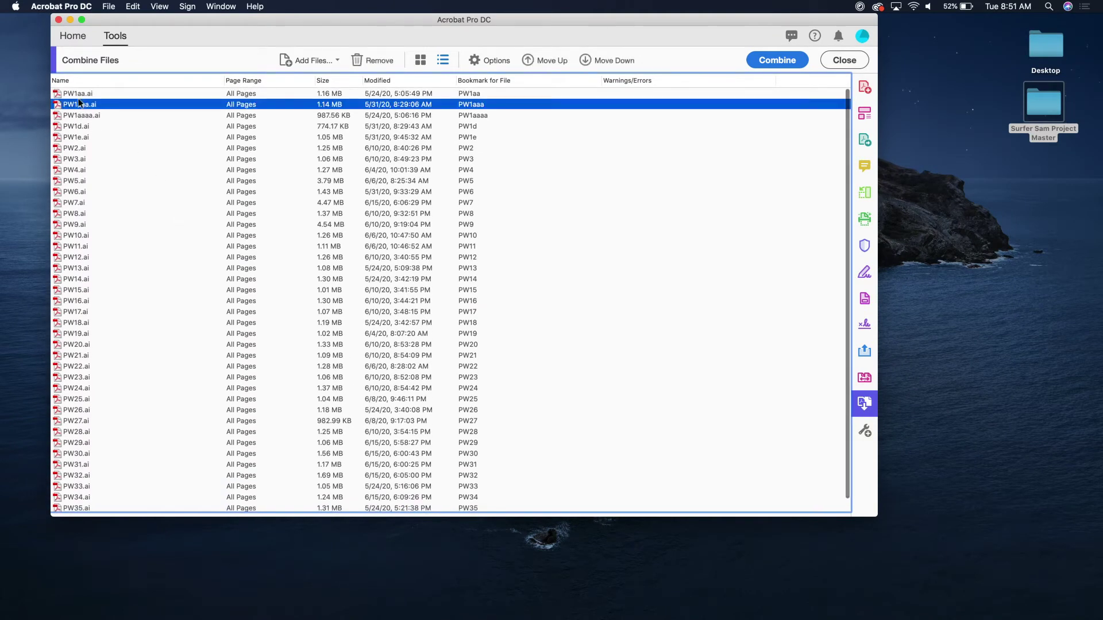
key("Down")
key("Down")
key("Down")
key("Down")
key("Down")
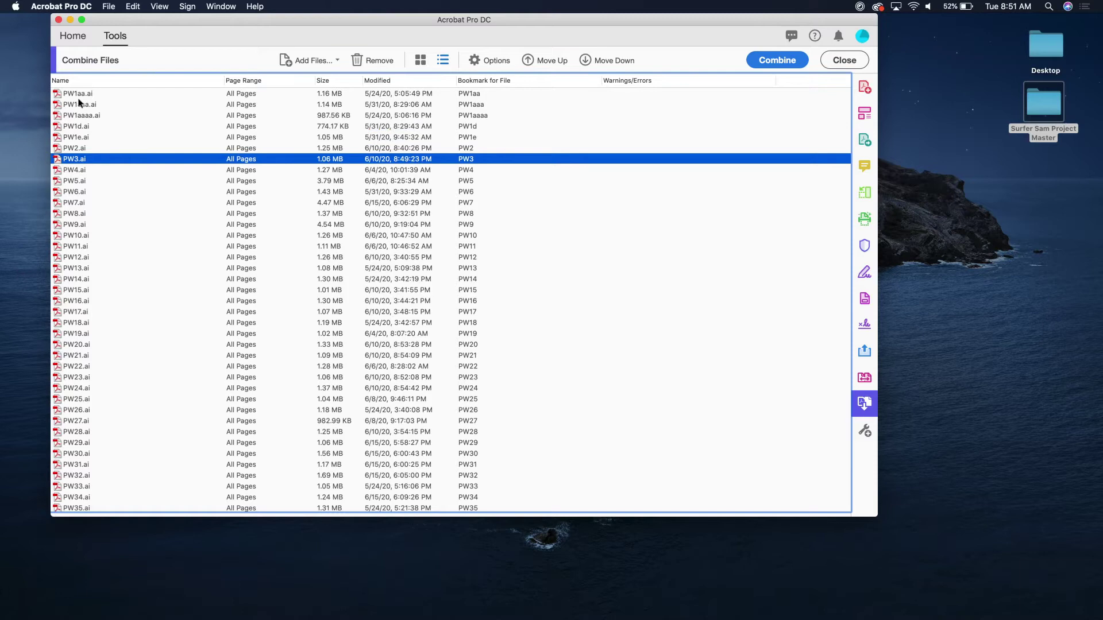
key("Down")
key("Down")
key("Down")
key("Down")
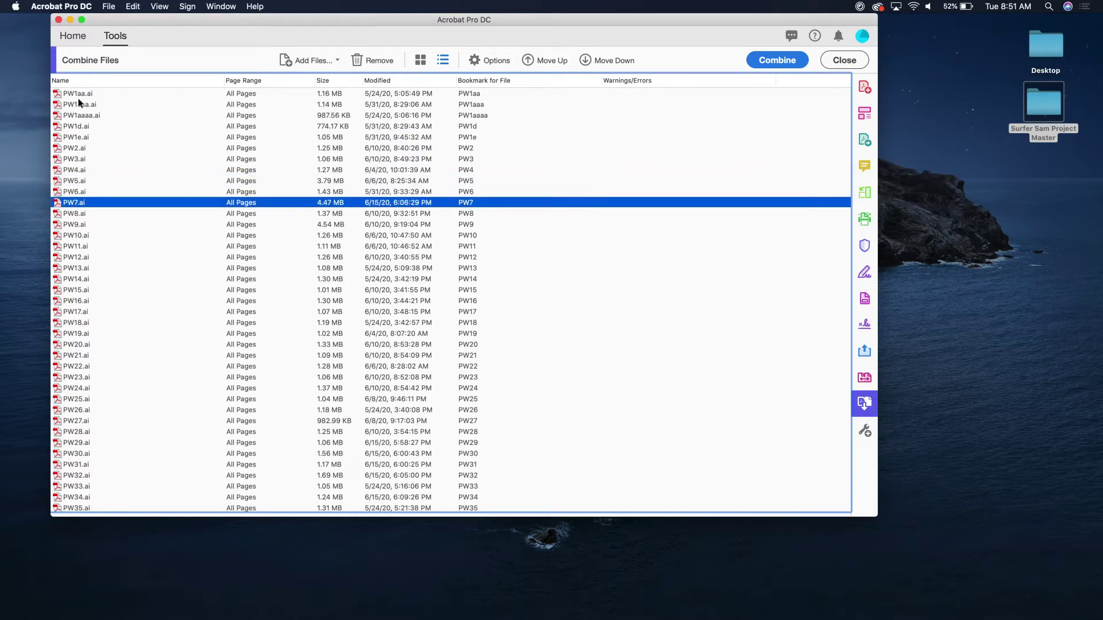
key("Down")
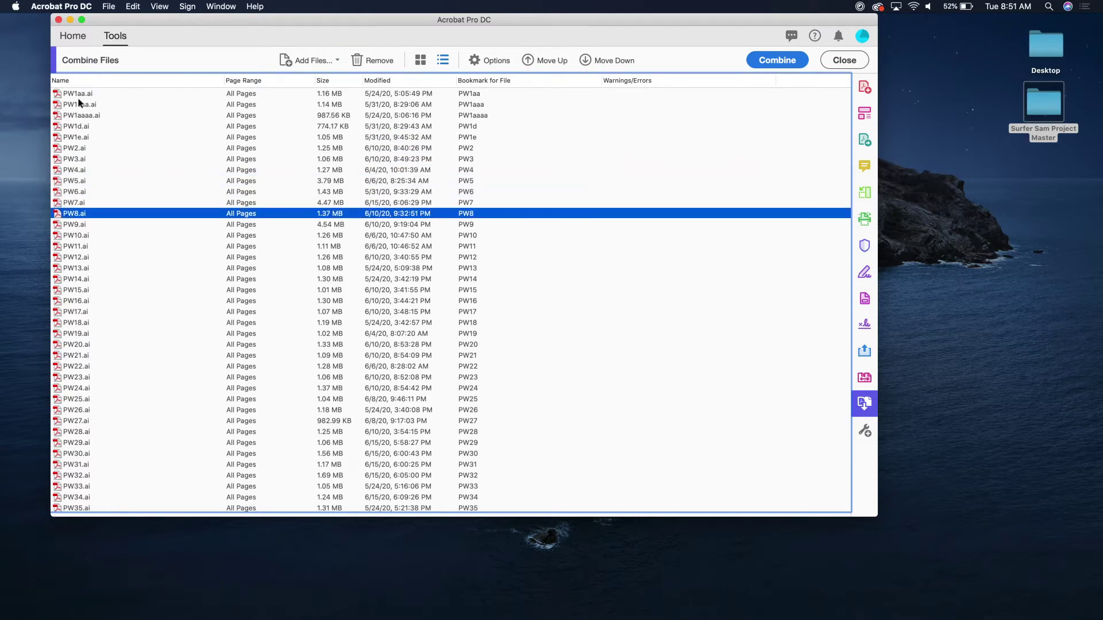
left_click(76, 148)
key("Down")
key("Down")
key("Down")
key("Down")
key("Down")
key("Down")
key("Down")
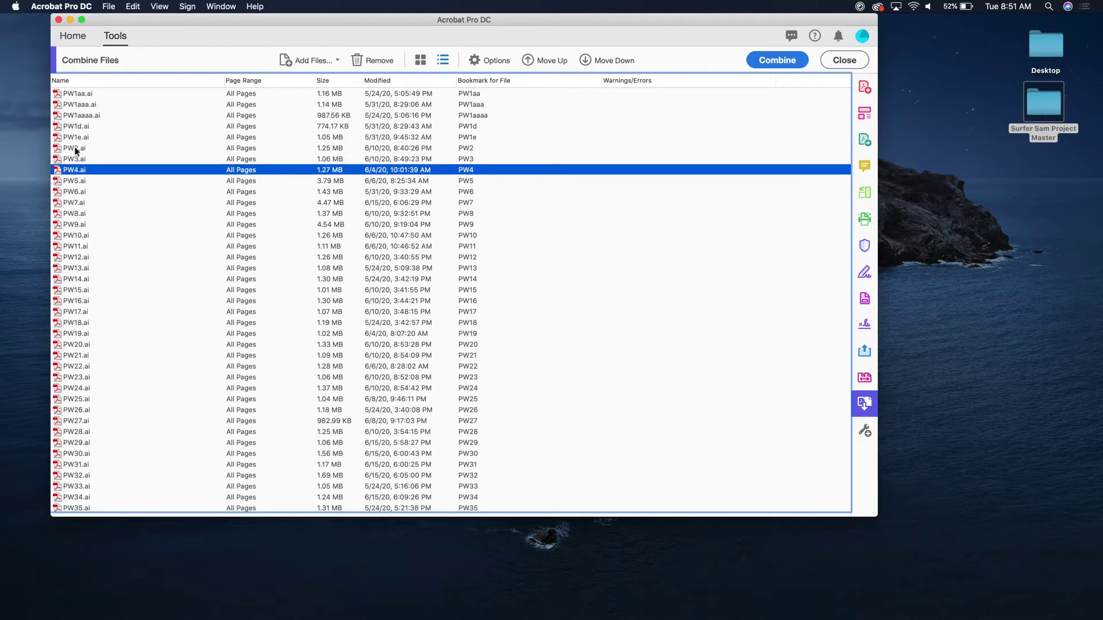
key("Down")
key("Down")
key("Down")
key("Down")
key("Down")
key("Down")
key("Down")
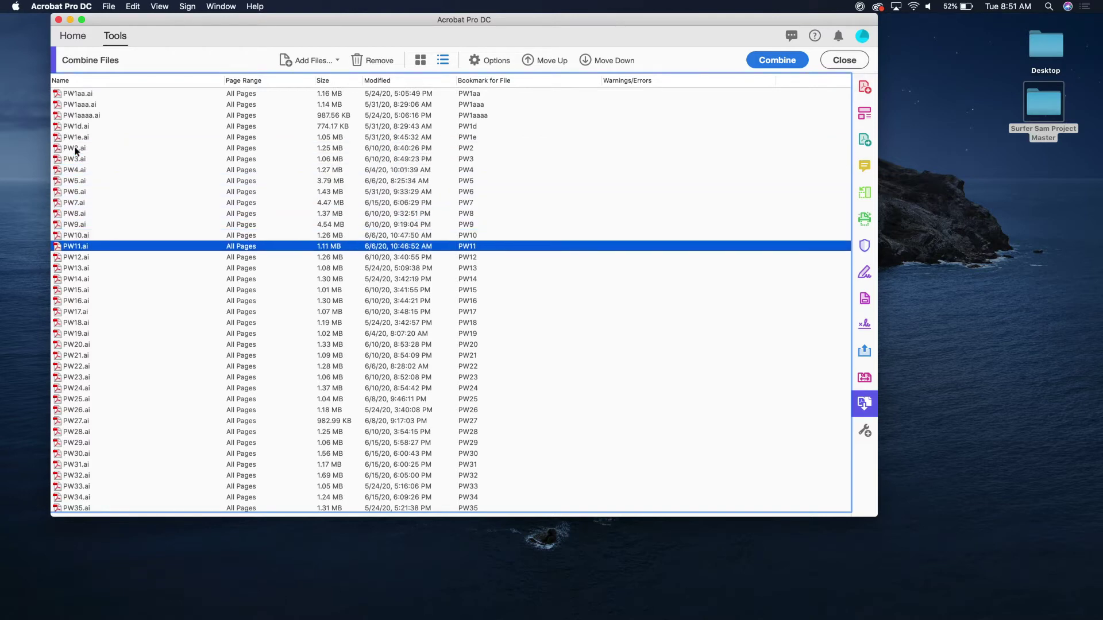
key("Down")
key("Down")
key("Down")
key("Down")
key("Down")
key("Down")
key("Down")
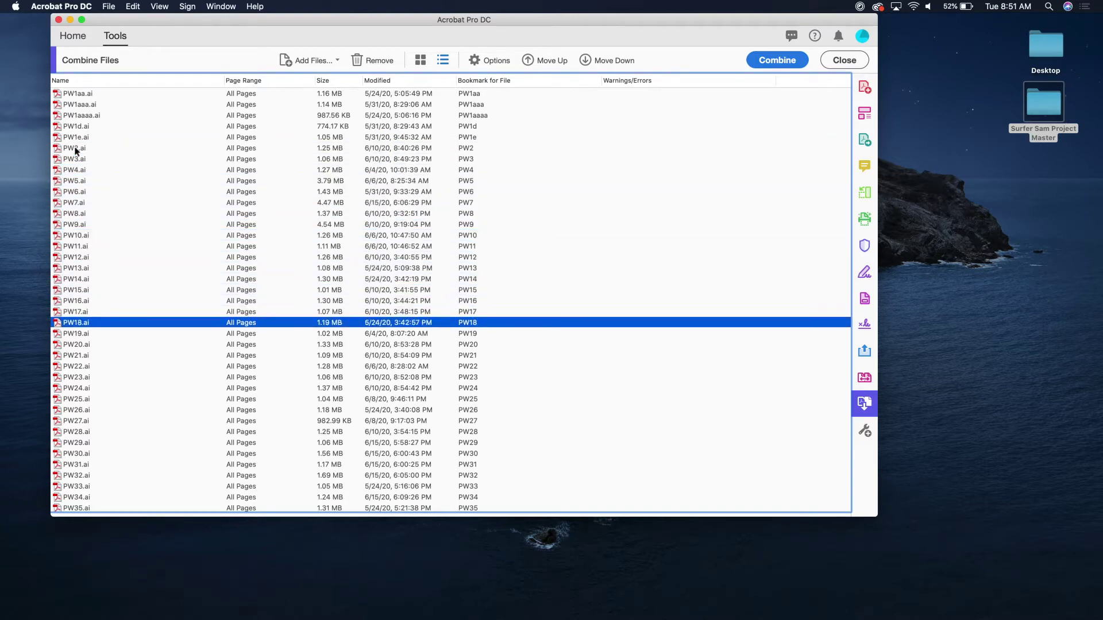
key("Down")
key("Down")
key("Down")
key("Down")
key("Down")
key("Down")
key("Down")
key("Down")
key("Down")
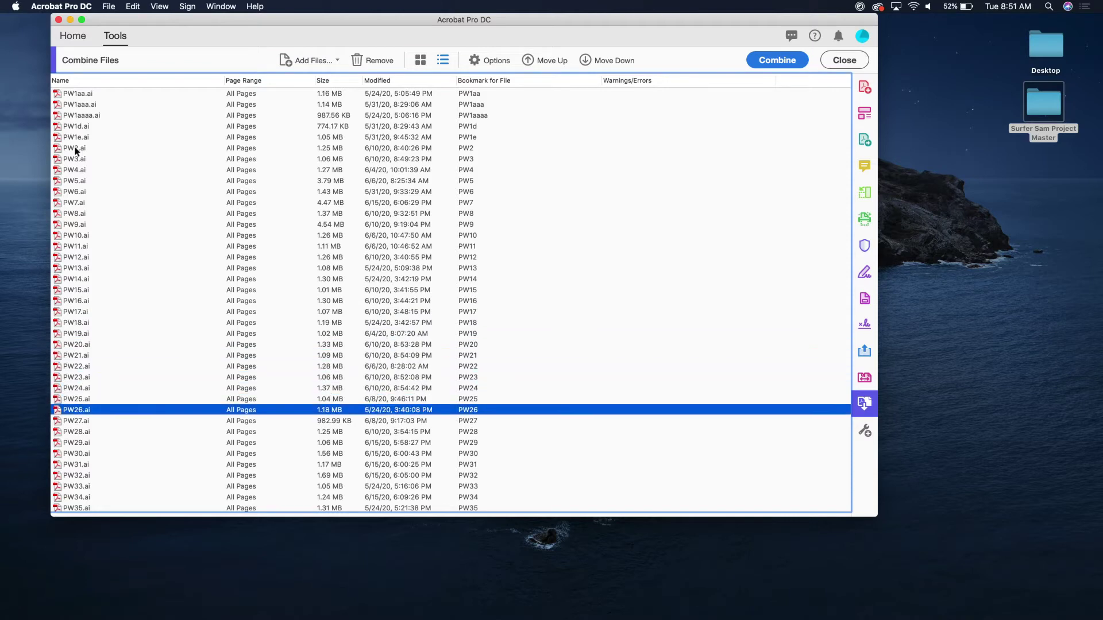
key("Down")
key("Down")
key("Down")
key("Down")
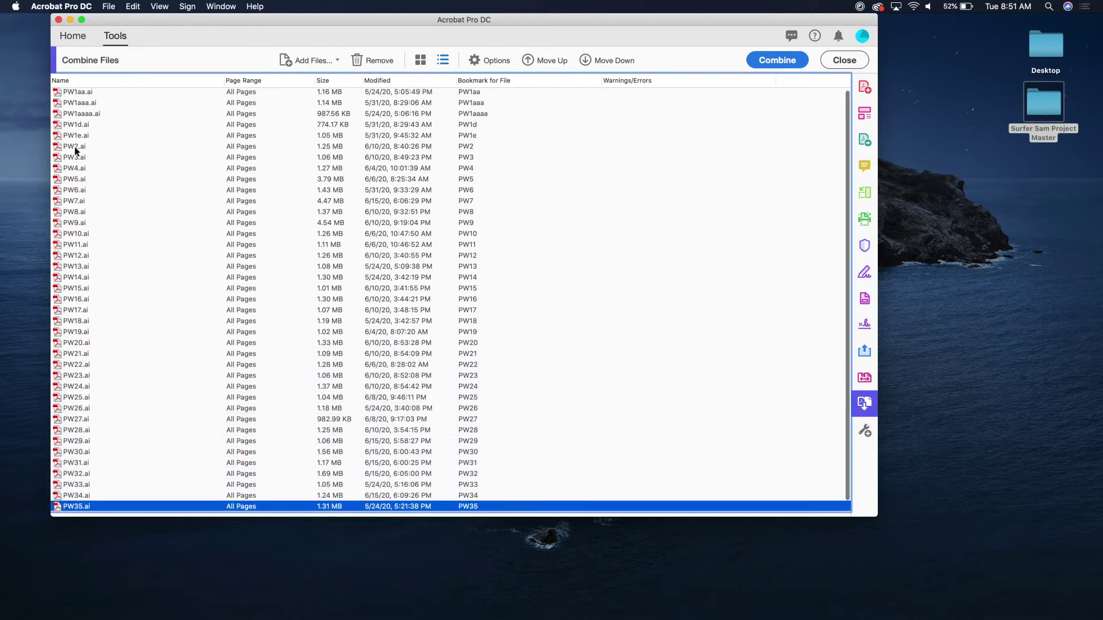
key("Up")
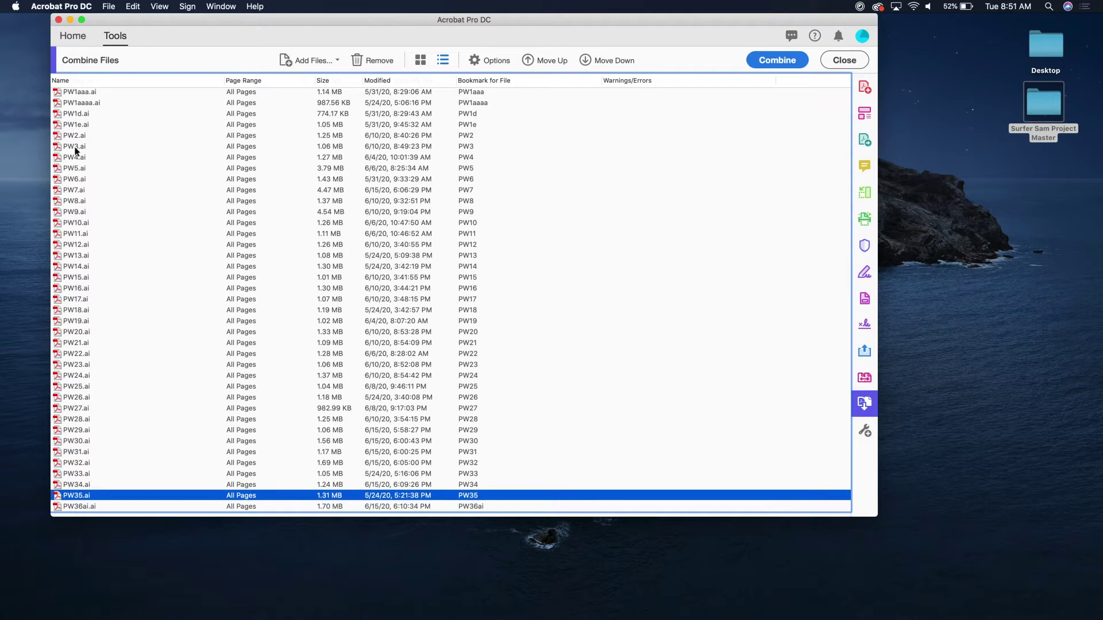
scroll(230, 178, "up", 1)
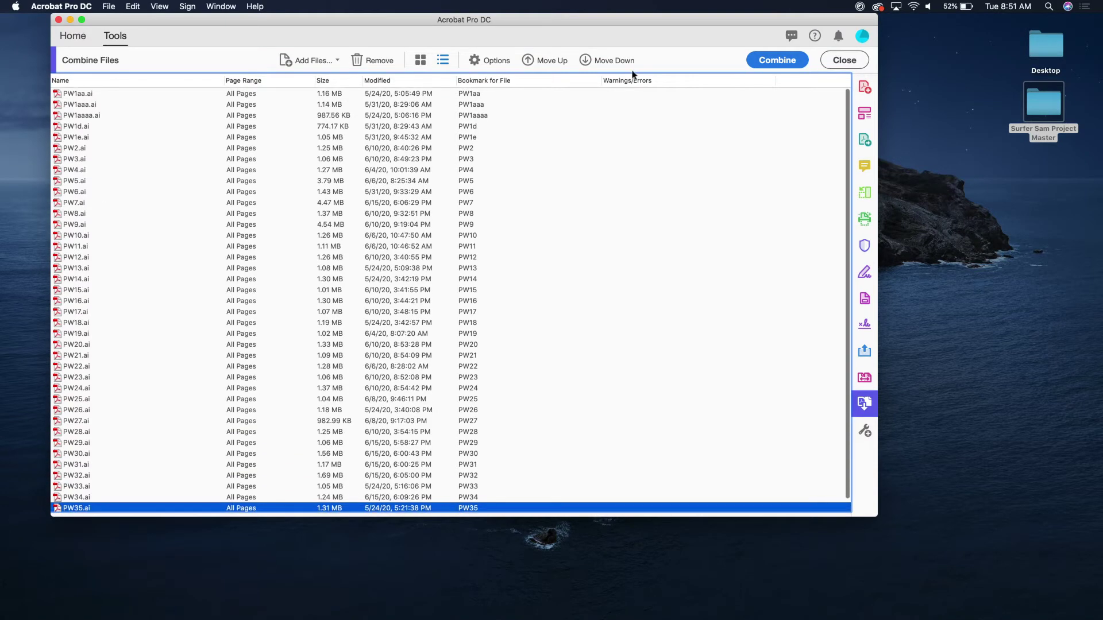
- Combine the listed files into a single PDF and look through its first five pages
left_click(772, 61)
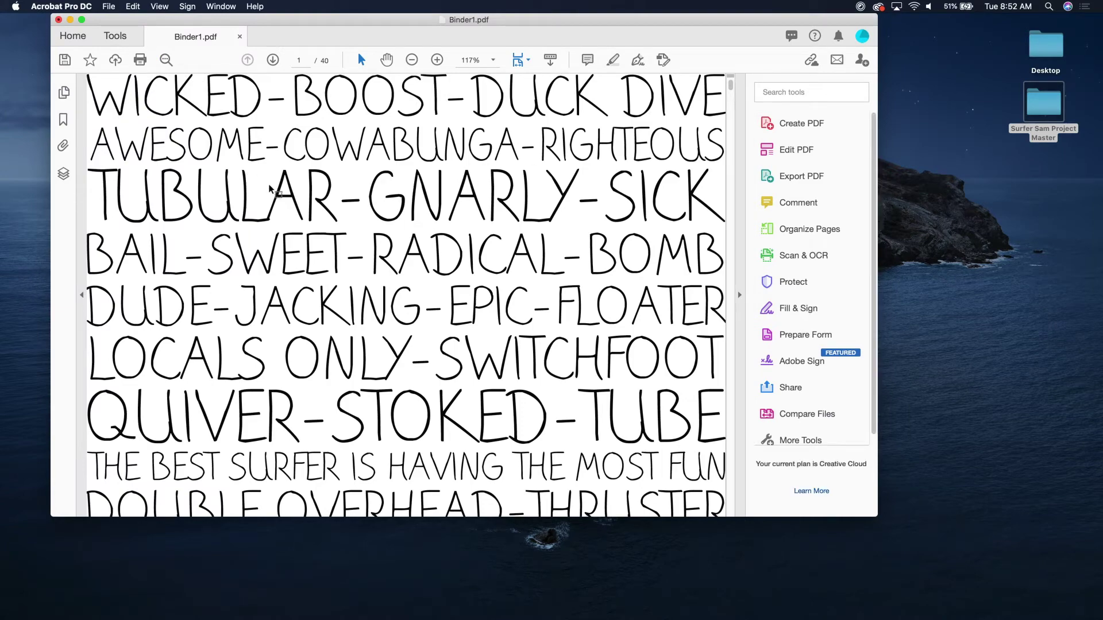
scroll(271, 190, "down", 10)
scroll(271, 190, "down", 10)
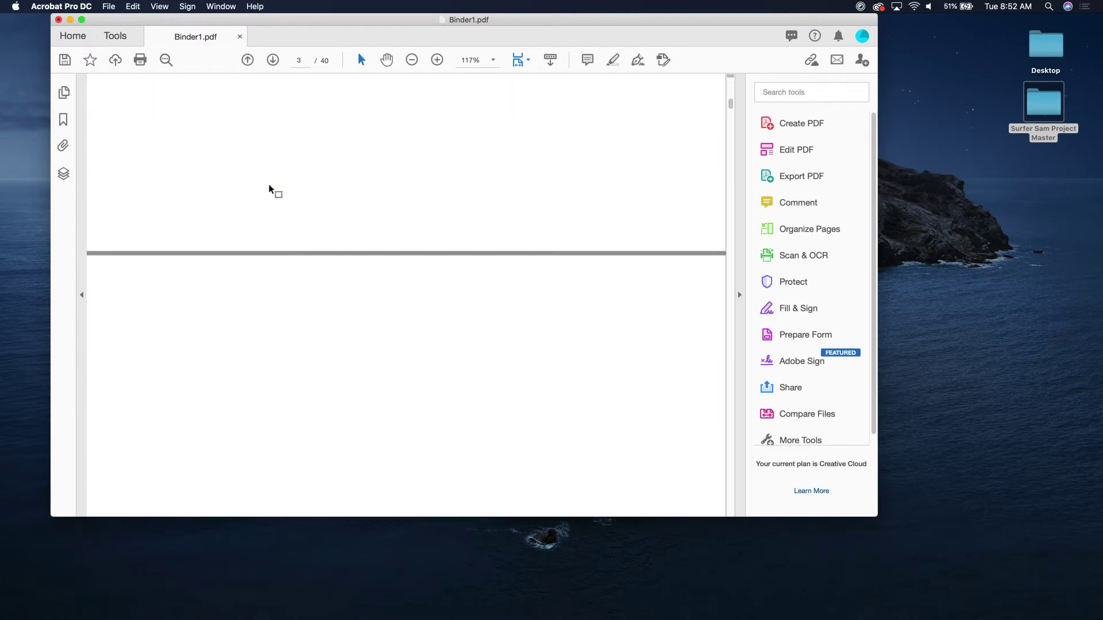
scroll(269, 190, "down", 10)
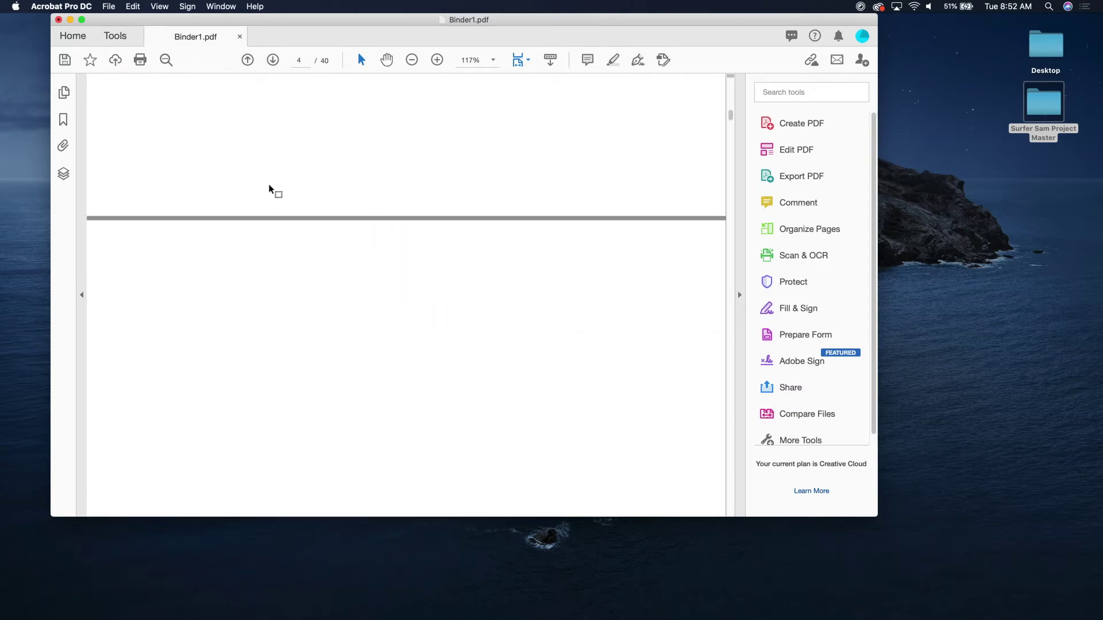
scroll(270, 190, "down", 15)
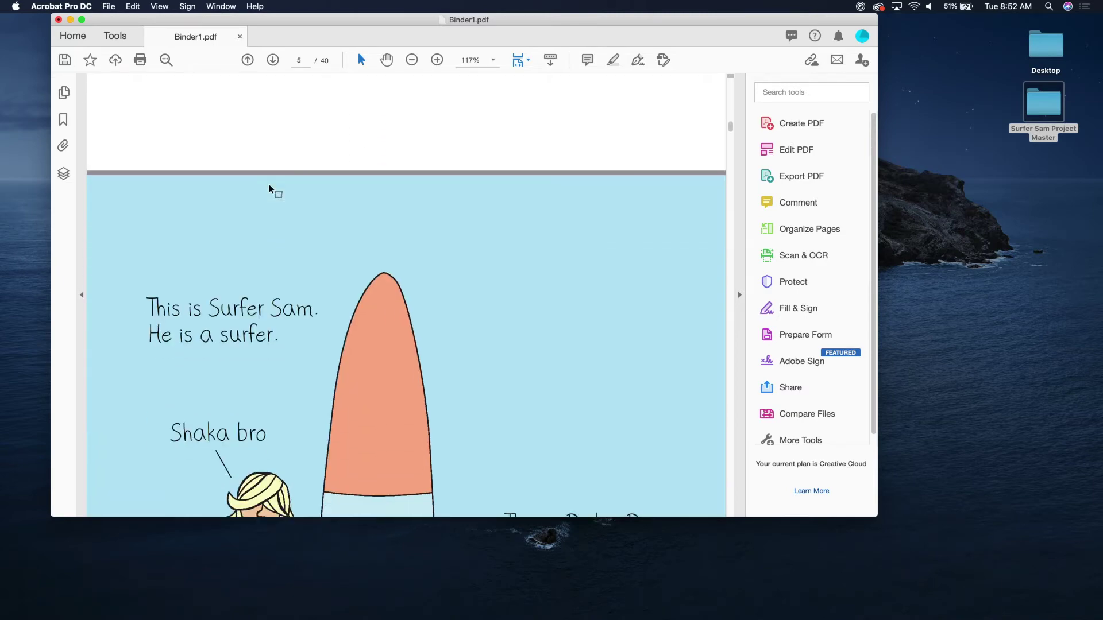
scroll(270, 190, "up", 20)
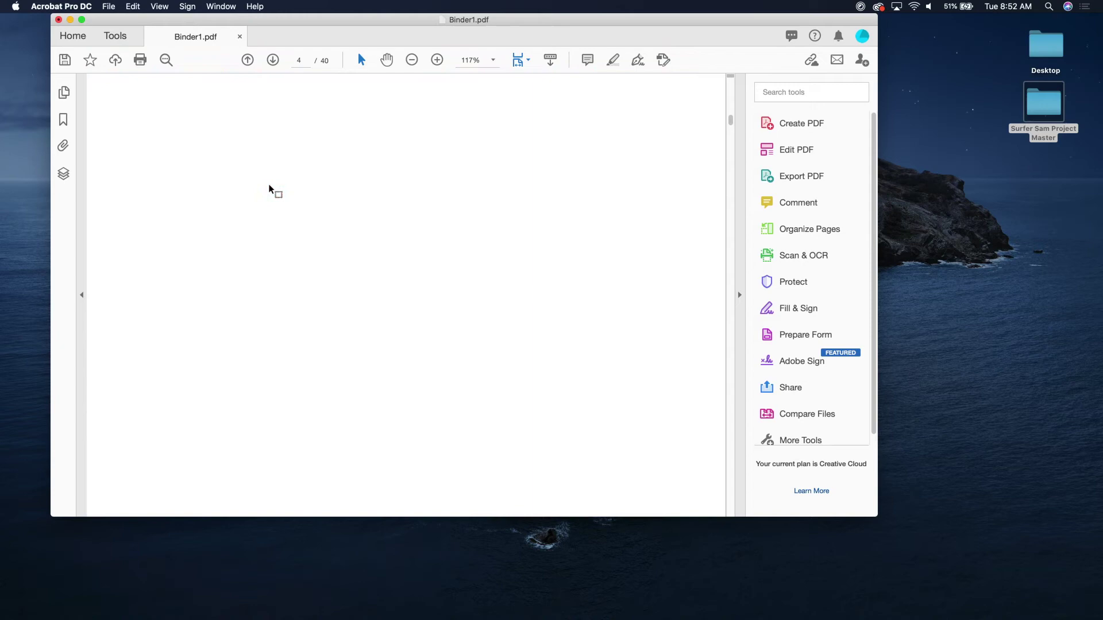
- Save the combined PDF to the Desktop as "Surfer Sam Tutorial 6.17.20"
left_click(113, 6)
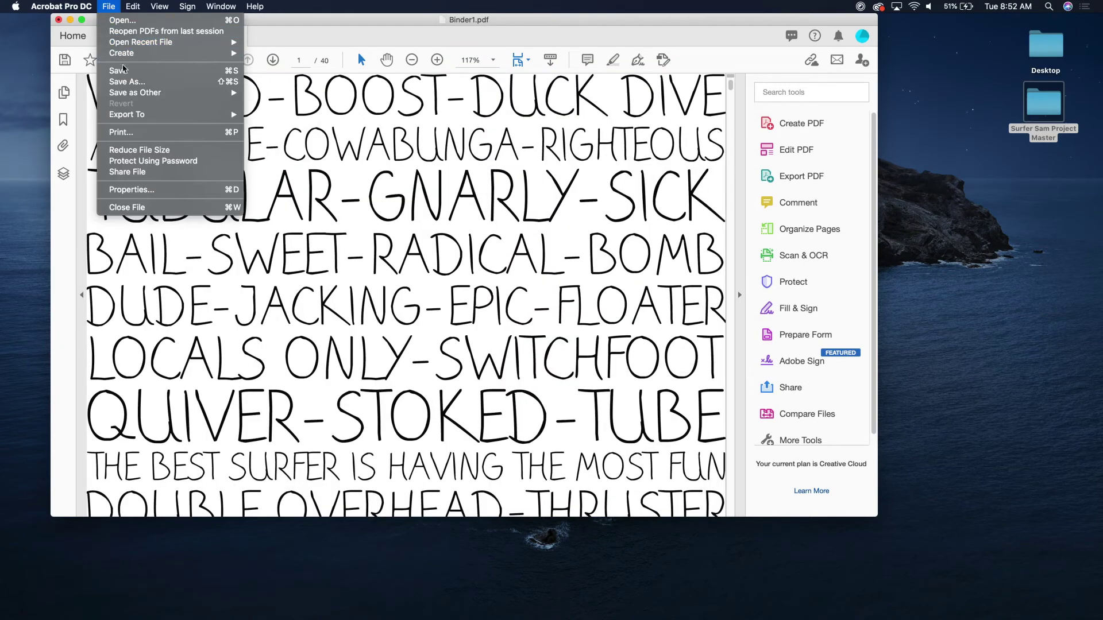
left_click(126, 82)
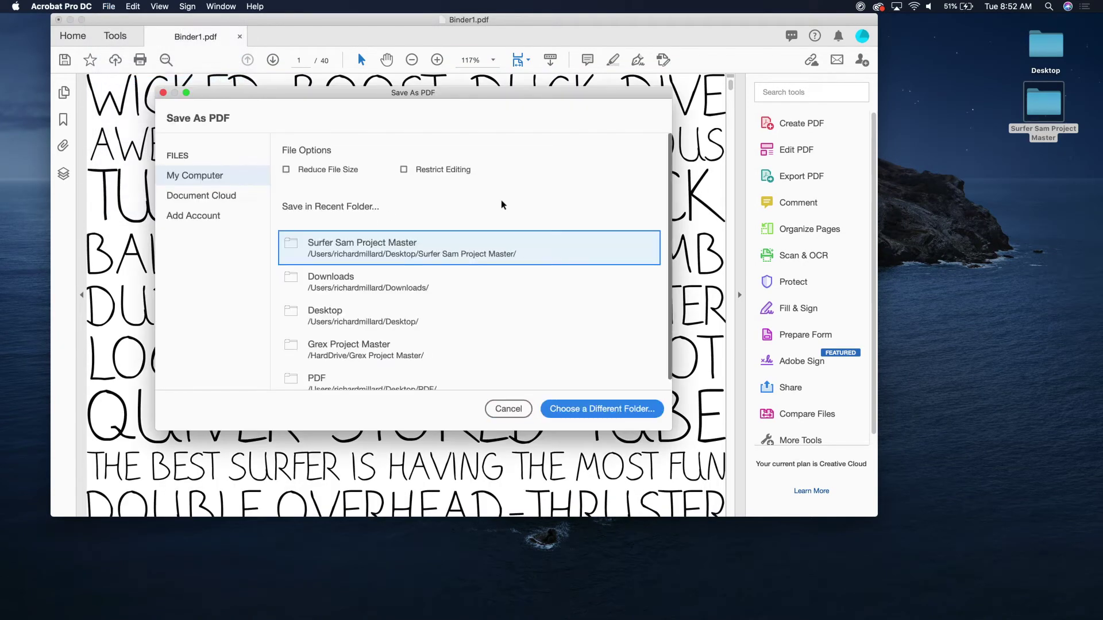
left_click(578, 410)
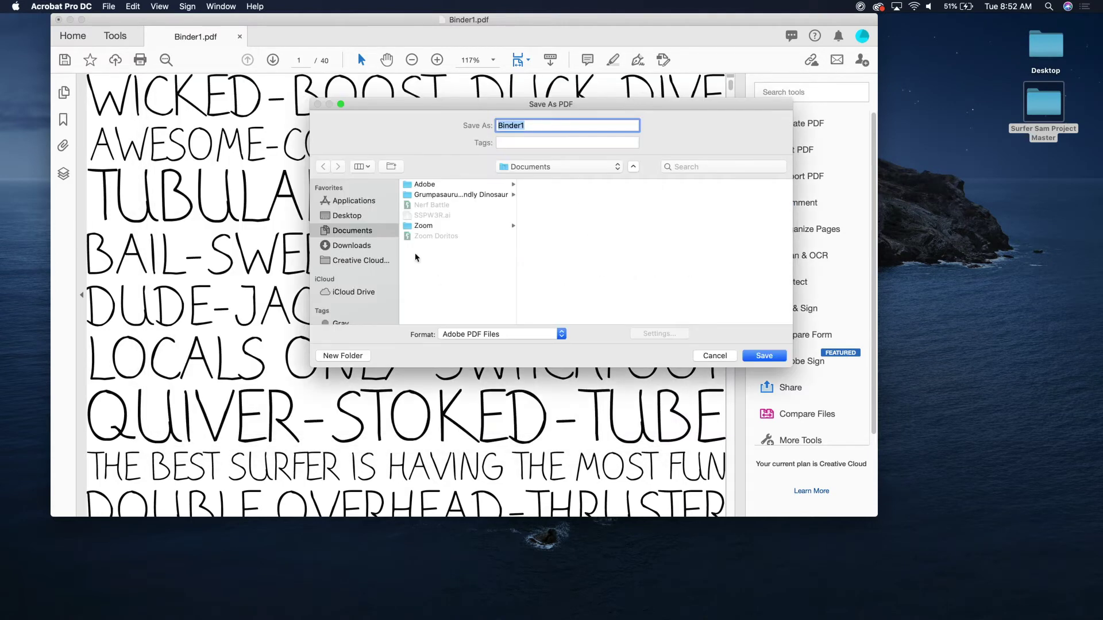
left_click(355, 216)
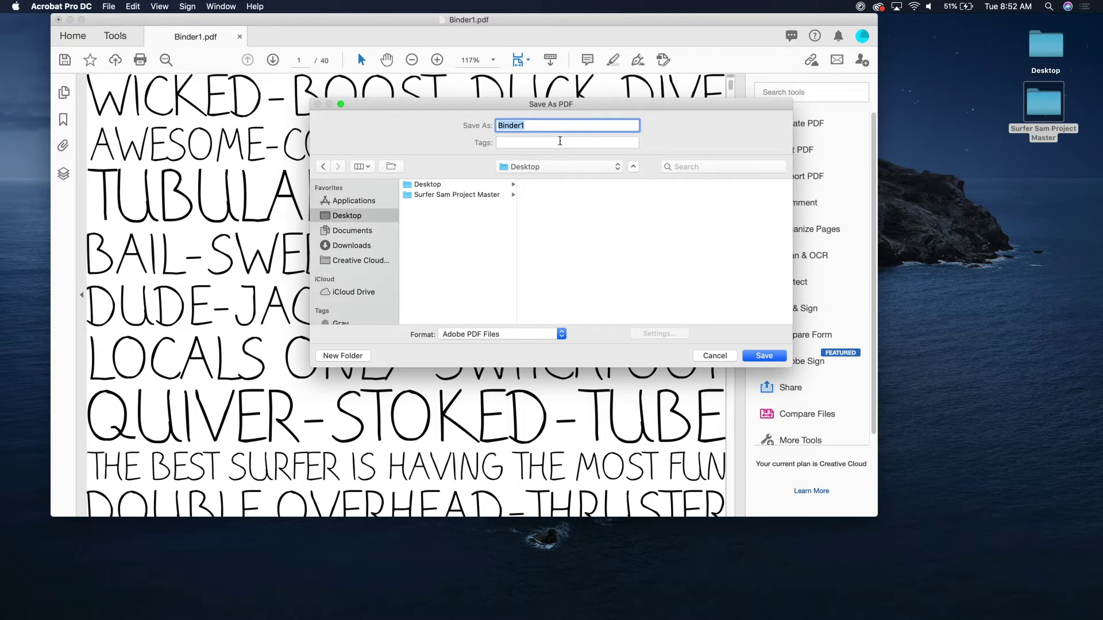
type("Surfer Sam Tutorial 6.17.20")
left_click(759, 356)
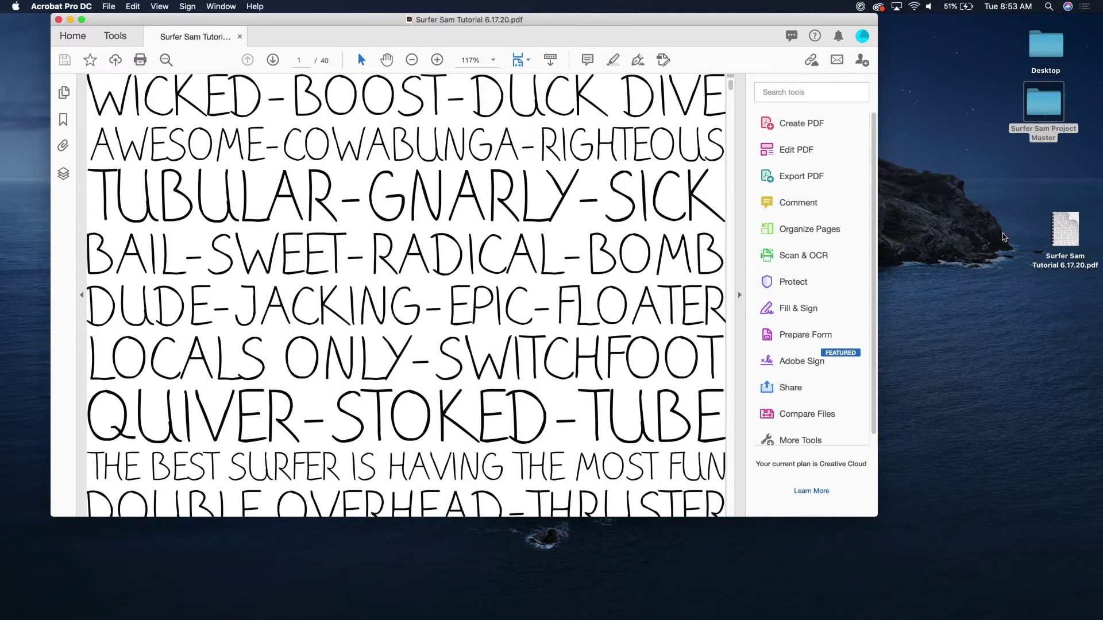
- Reposition "Surfer Sam Tutorial 6.17.20.pdf" on the Desktop and preview its pages with Quick Look
left_click_drag(1047, 226, 1012, 225)
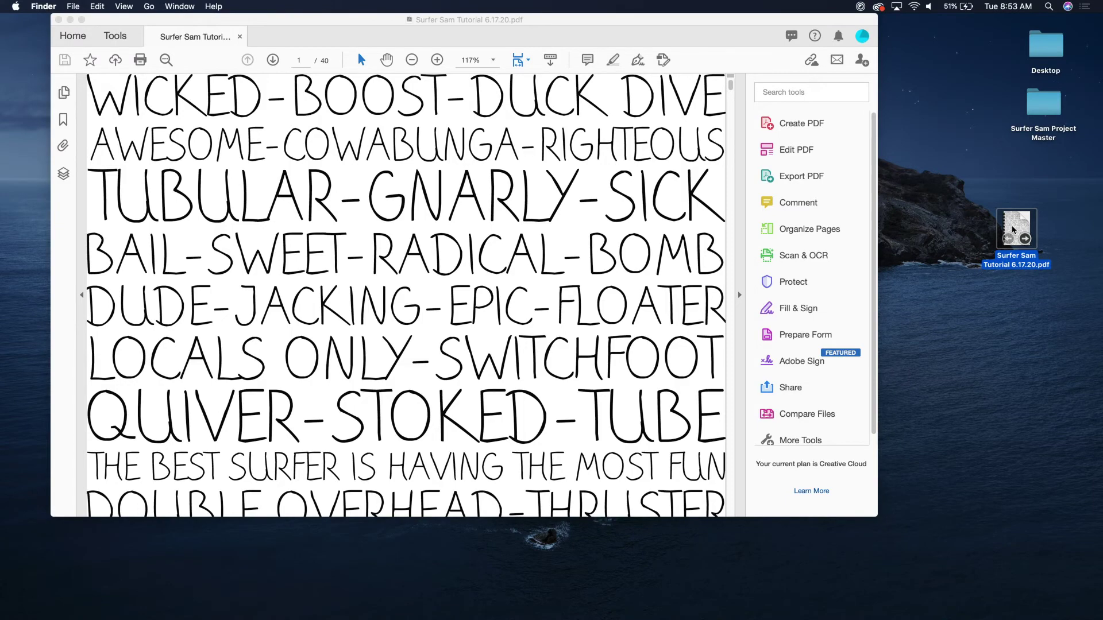
key("space")
scroll(763, 258, "down", 10)
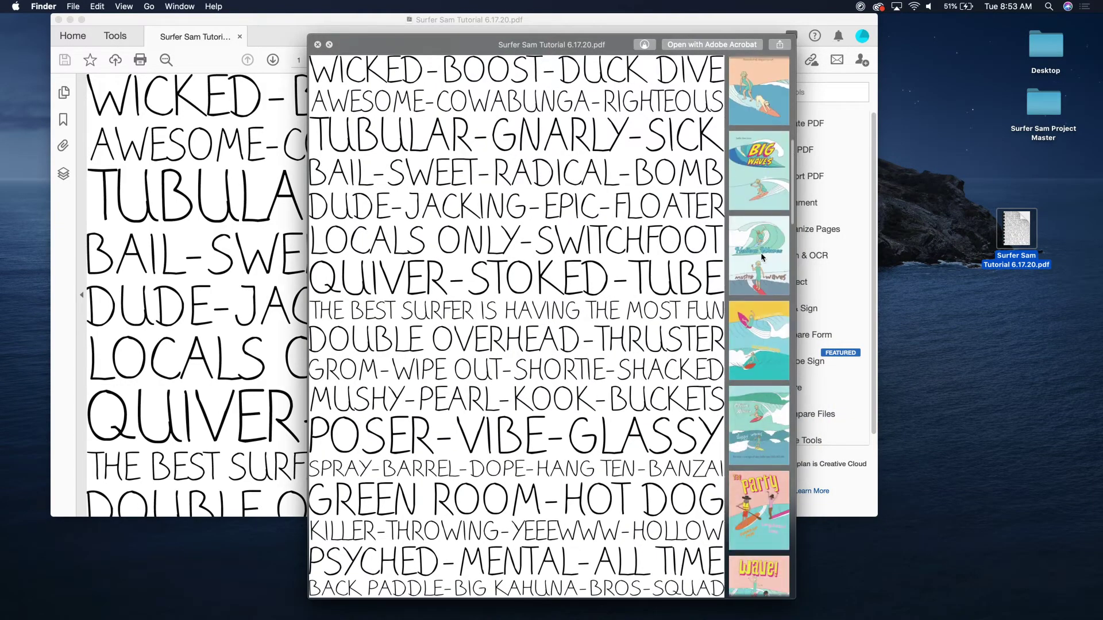
scroll(763, 258, "up", 5)
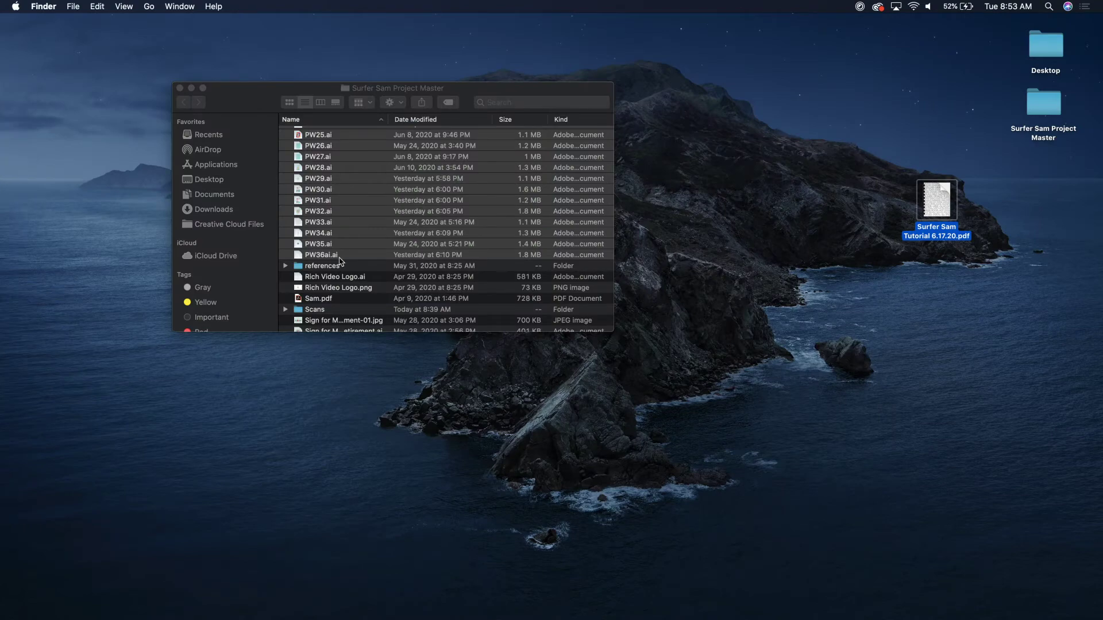
- Find "Surfer Sam Cover FINAL.ai" in the Surfer Sam Project Master folder, preview it, and open it in Illustrator
scroll(339, 261, "down", 10)
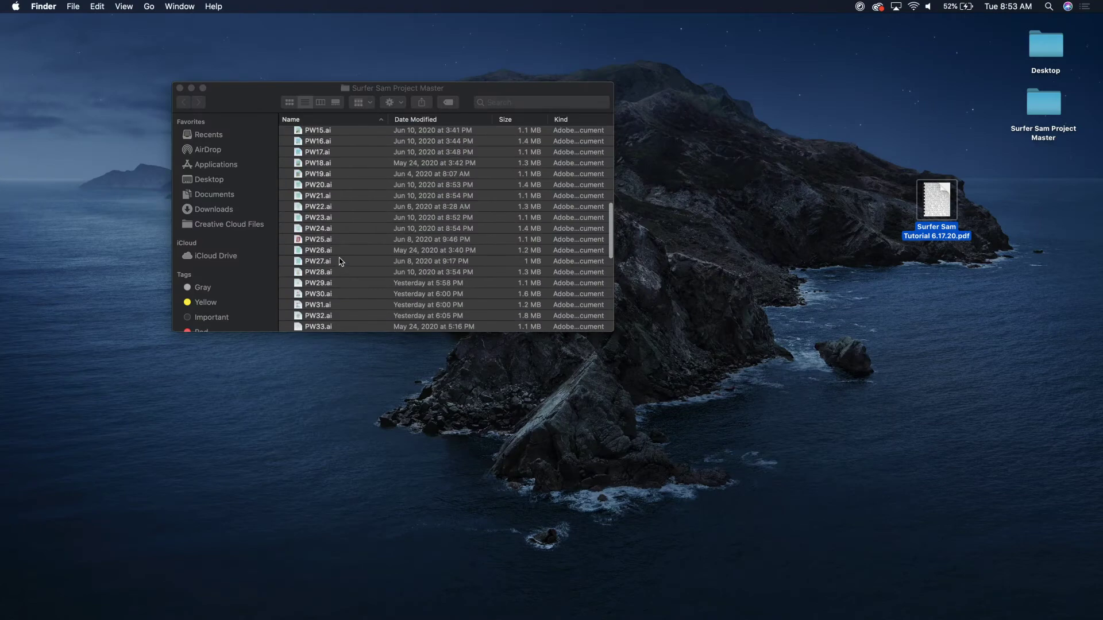
left_click(341, 174)
key("space")
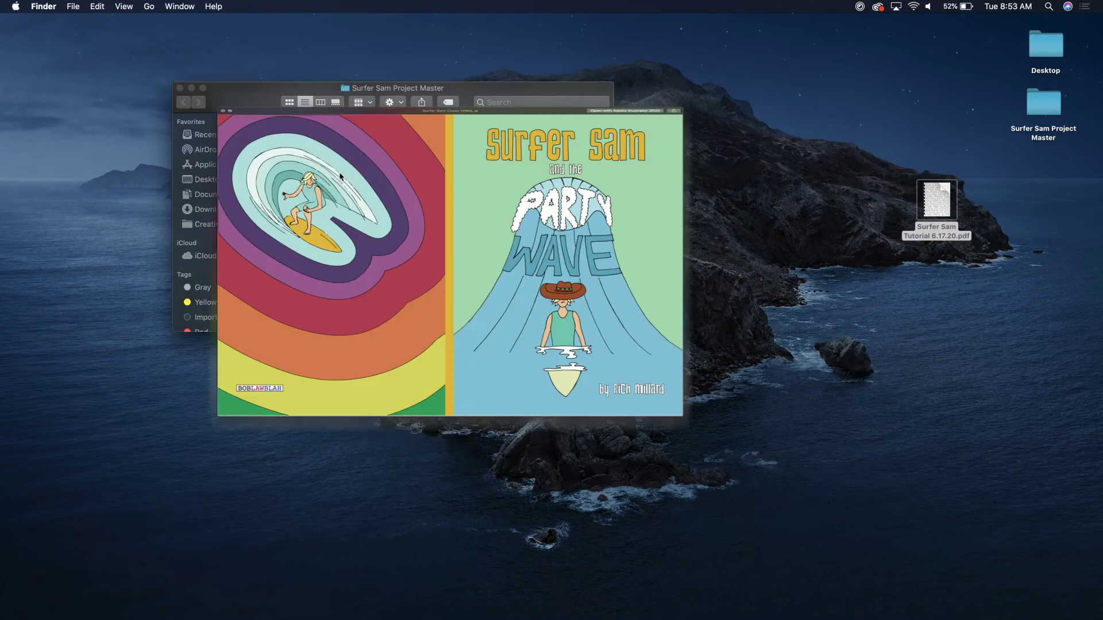
key("space")
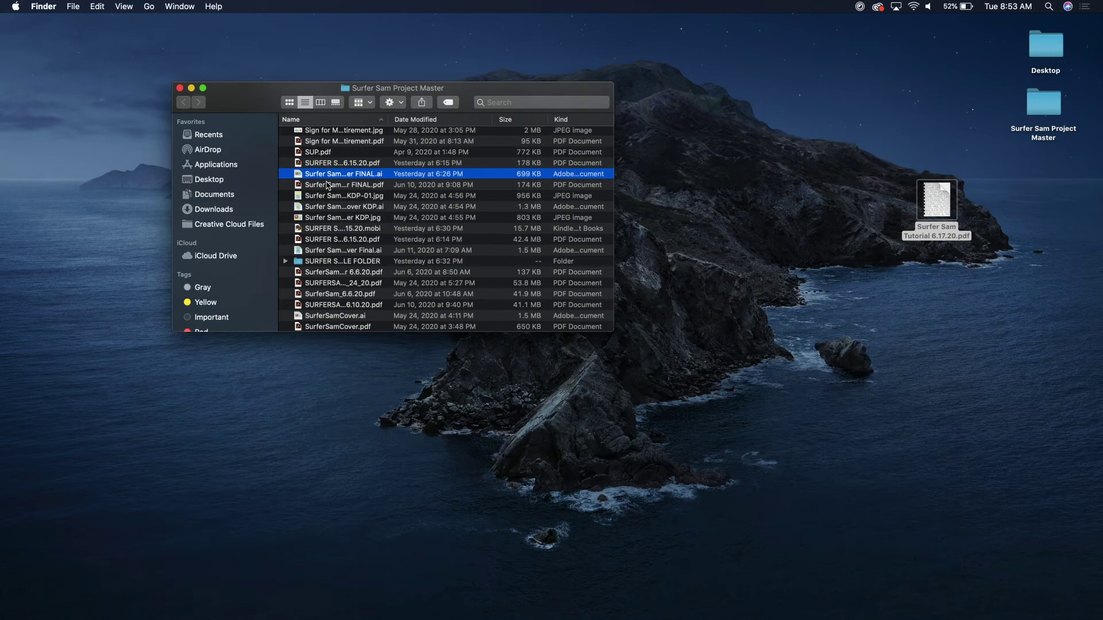
double_click(299, 175)
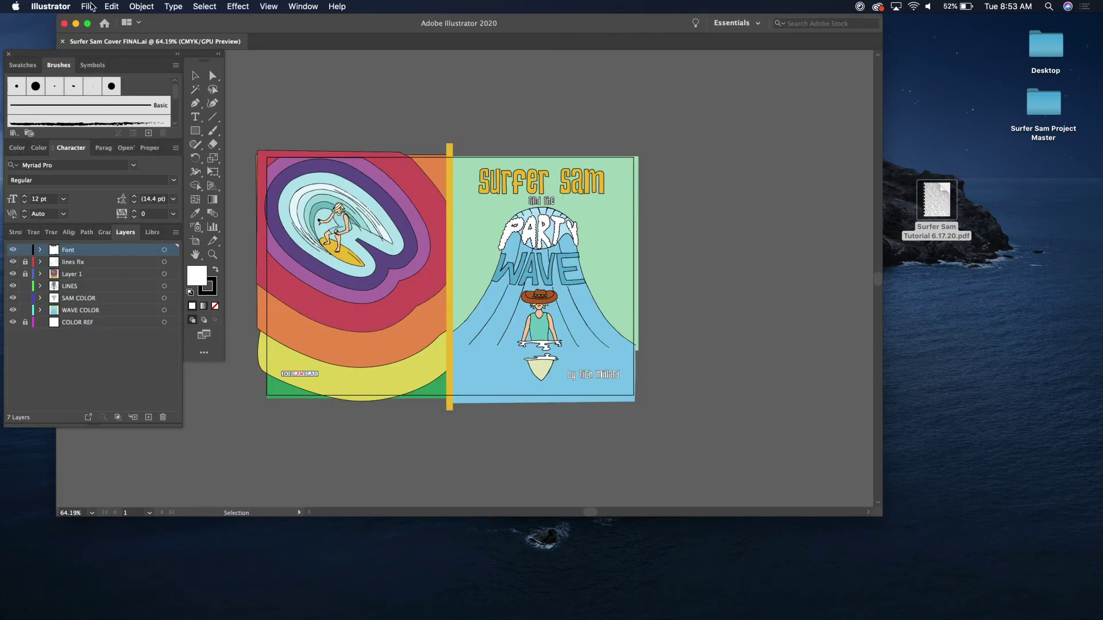
- Save the cover to the Desktop in Adobe PDF format under the name "Sufer Sam Tutorial cover 6.16.20"
left_click(90, 7)
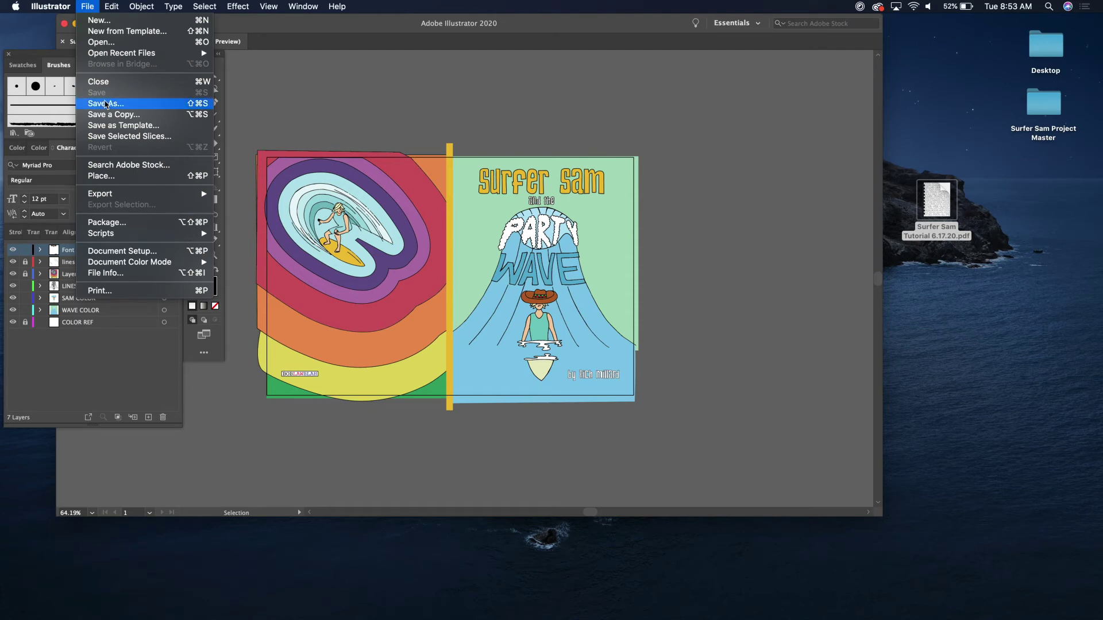
left_click(136, 106)
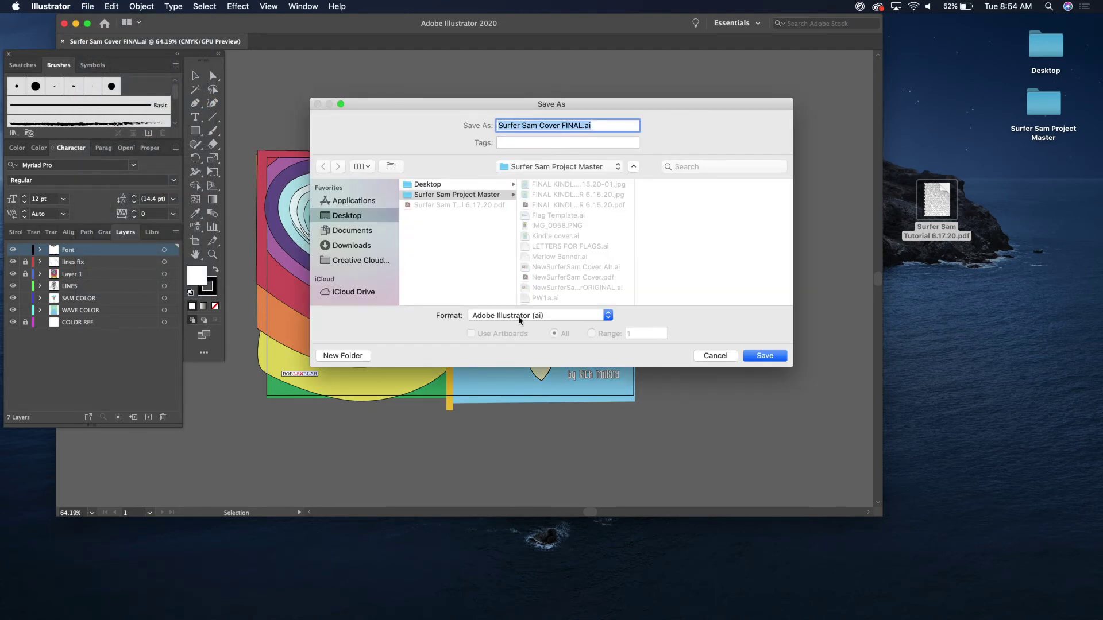
left_click(520, 317)
left_click(517, 347)
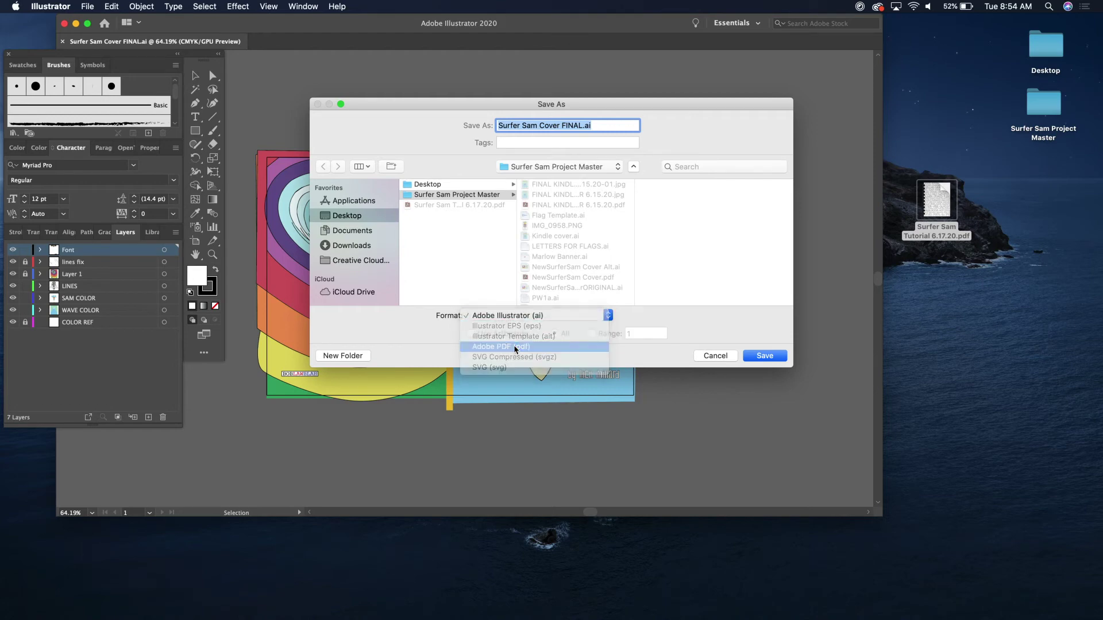
type("Sufer Sam Tut")
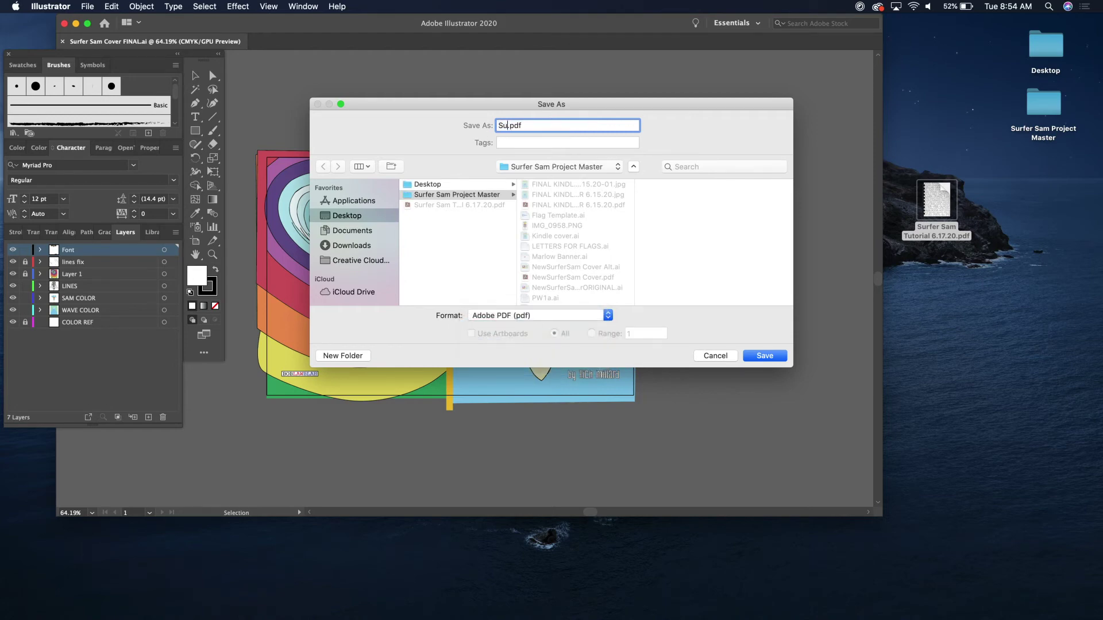
type("orial cover 6.16.20")
left_click(351, 216)
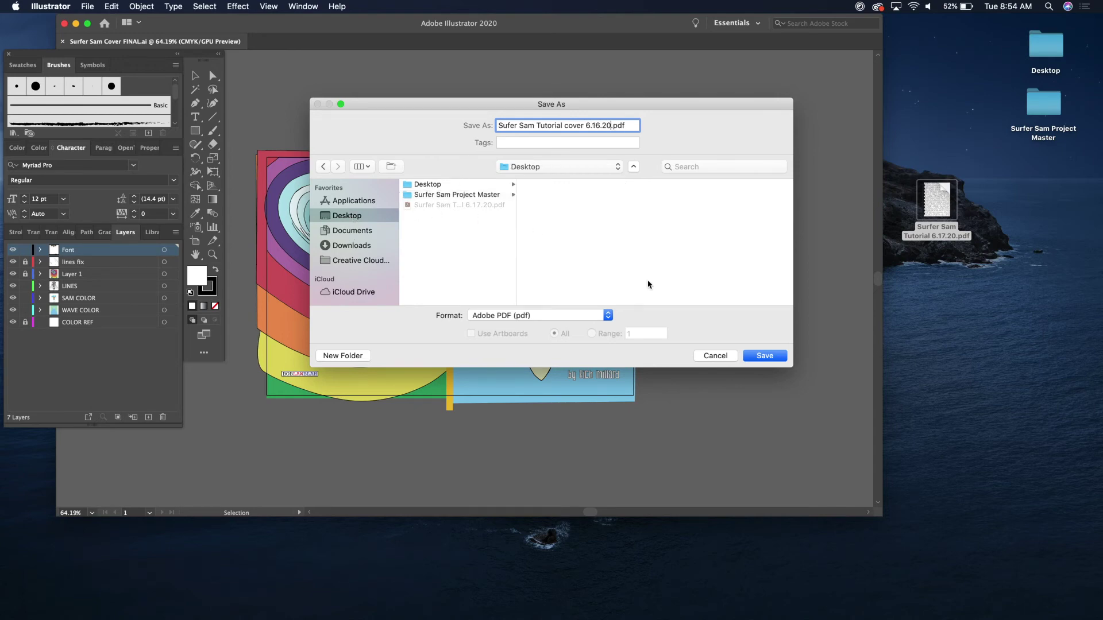
left_click(764, 356)
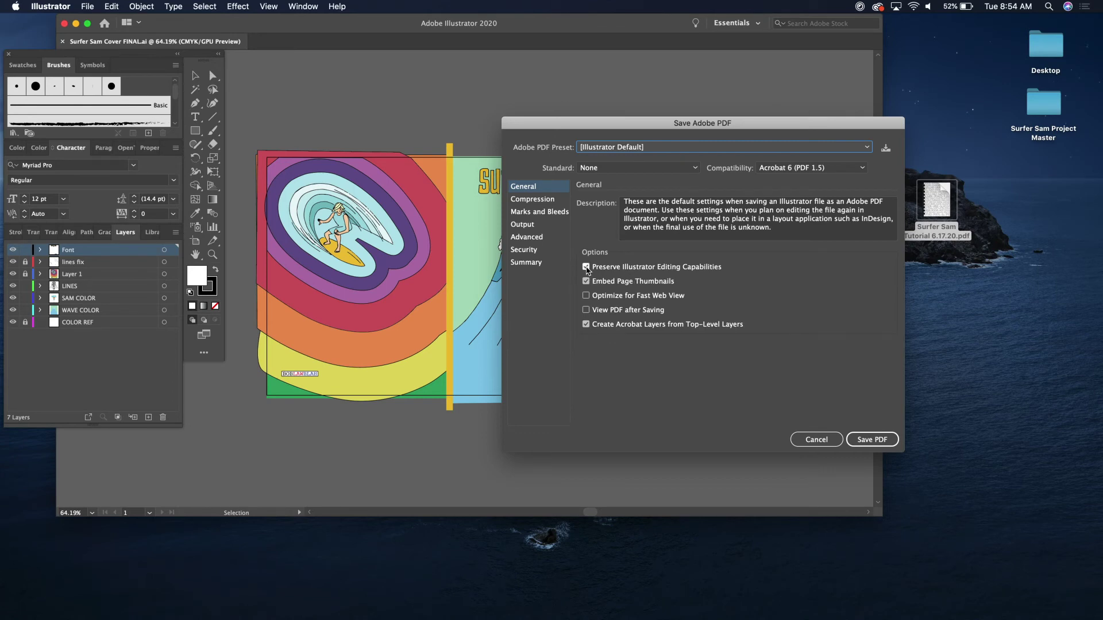
- Save the cover PDF without Illustrator editing capabilities, embedded page thumbnails or Acrobat layers, and quit Illustrator
left_click(586, 267)
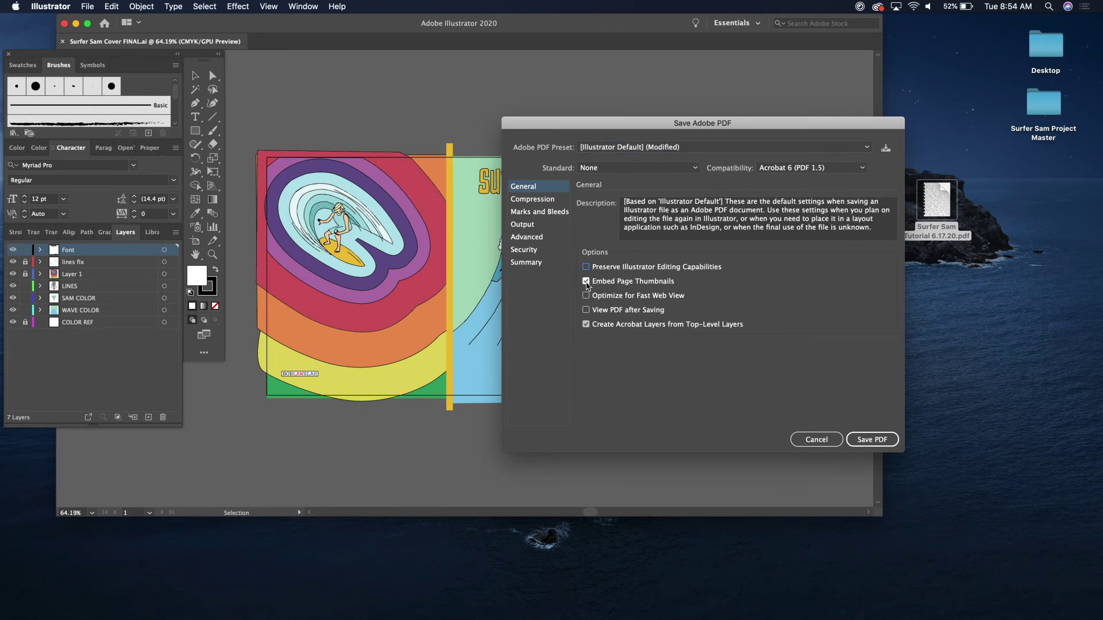
left_click(587, 282)
left_click(586, 325)
left_click(866, 440)
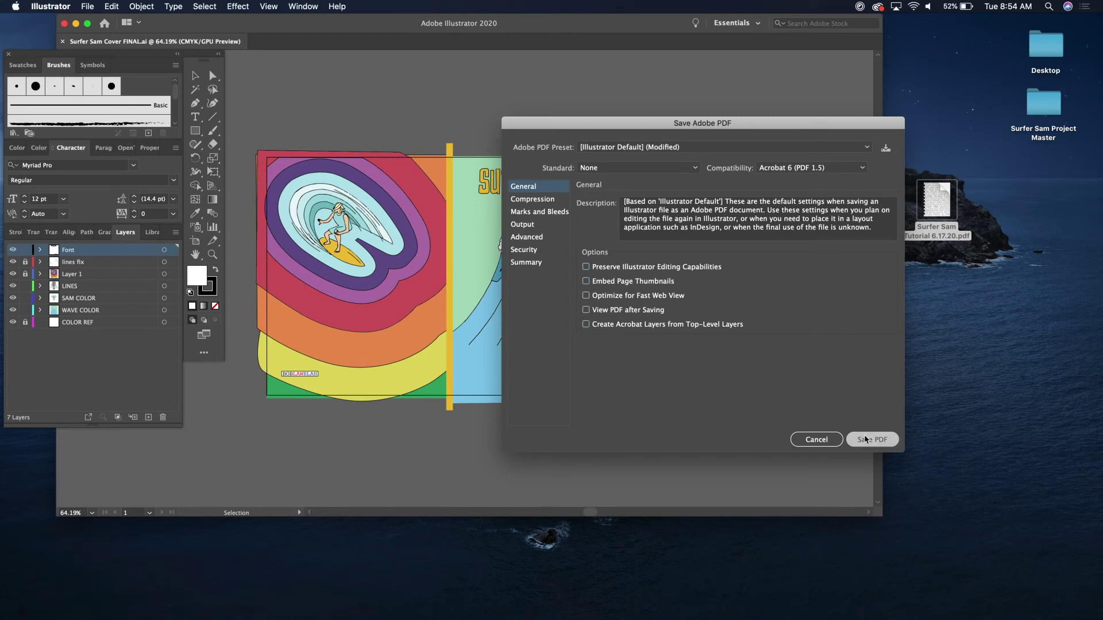
left_click(808, 311)
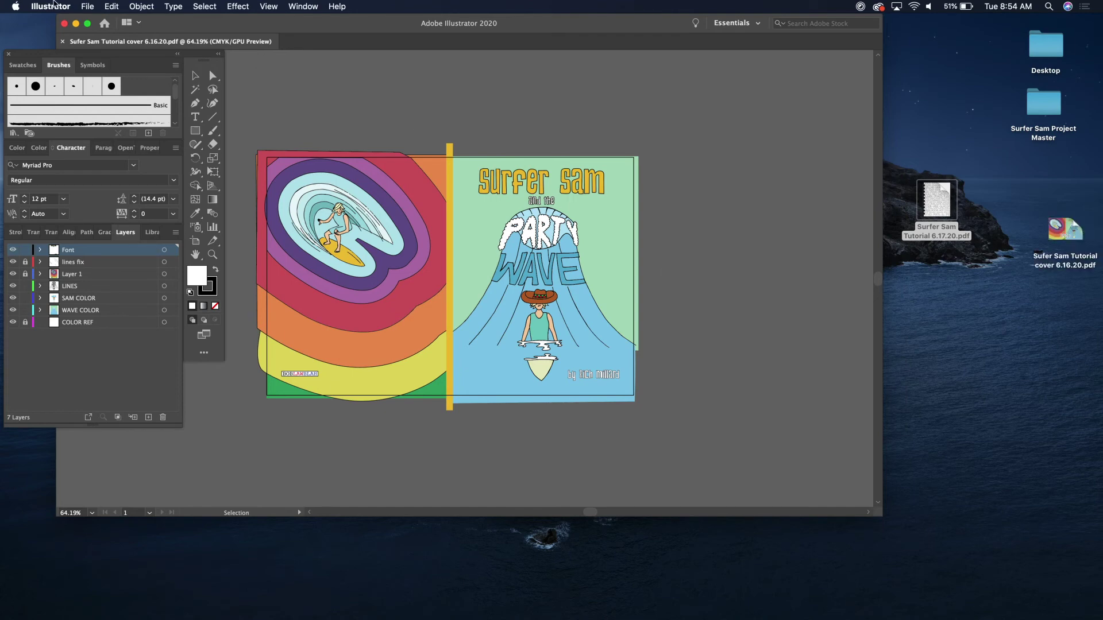
left_click(51, 6)
left_click(64, 113)
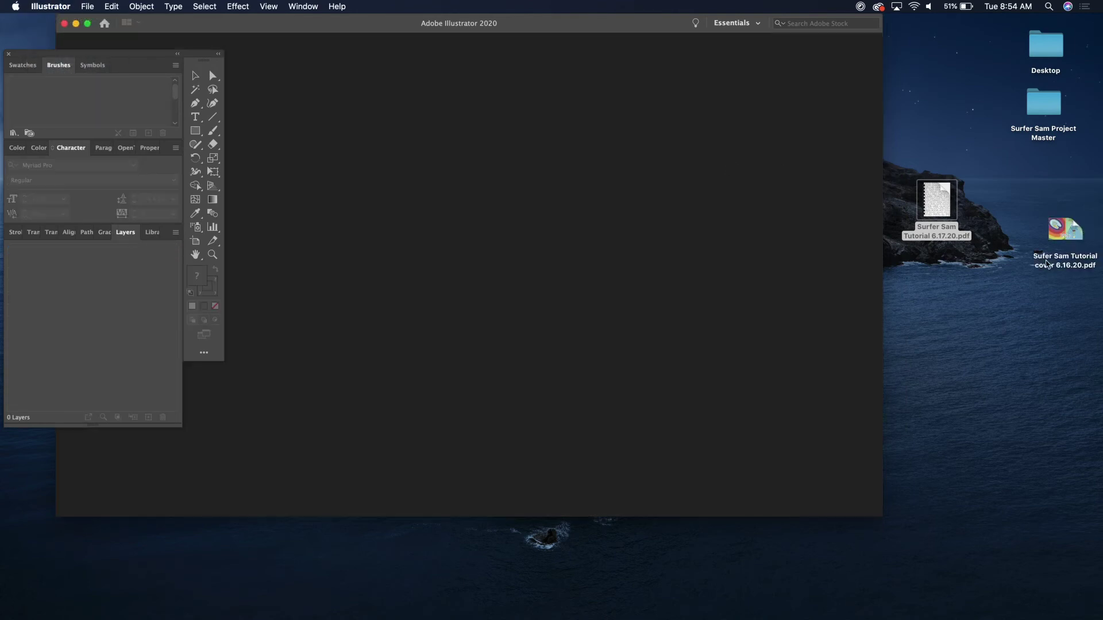
- Preview the saved cover PDF and the combined page PDF on the Desktop with Quick Look
left_click(1070, 232)
key("space")
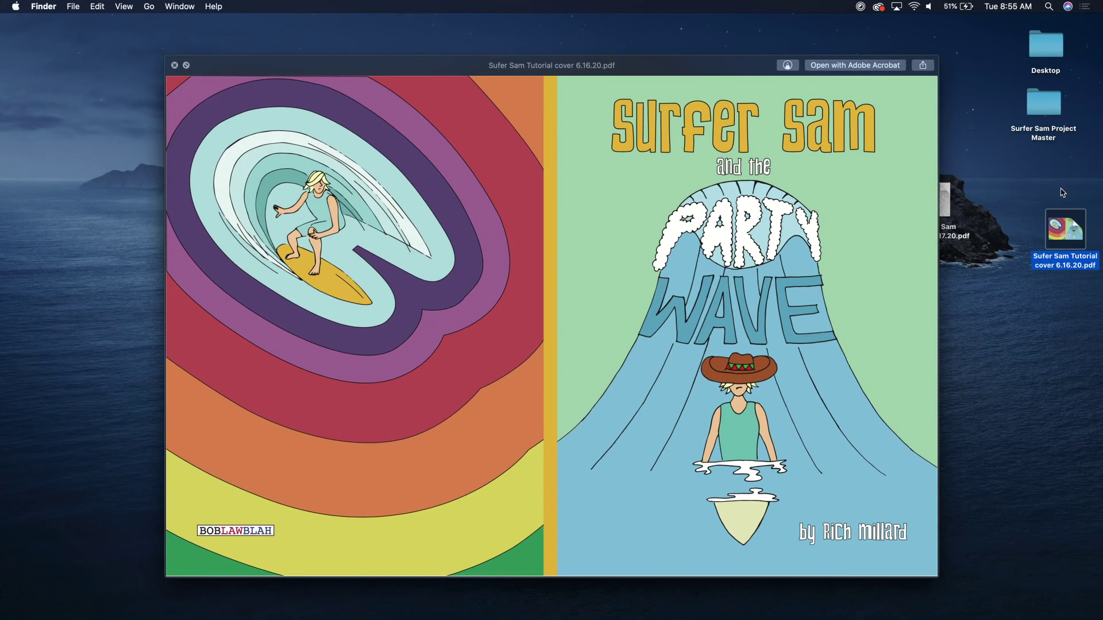
key("space")
left_click(934, 190)
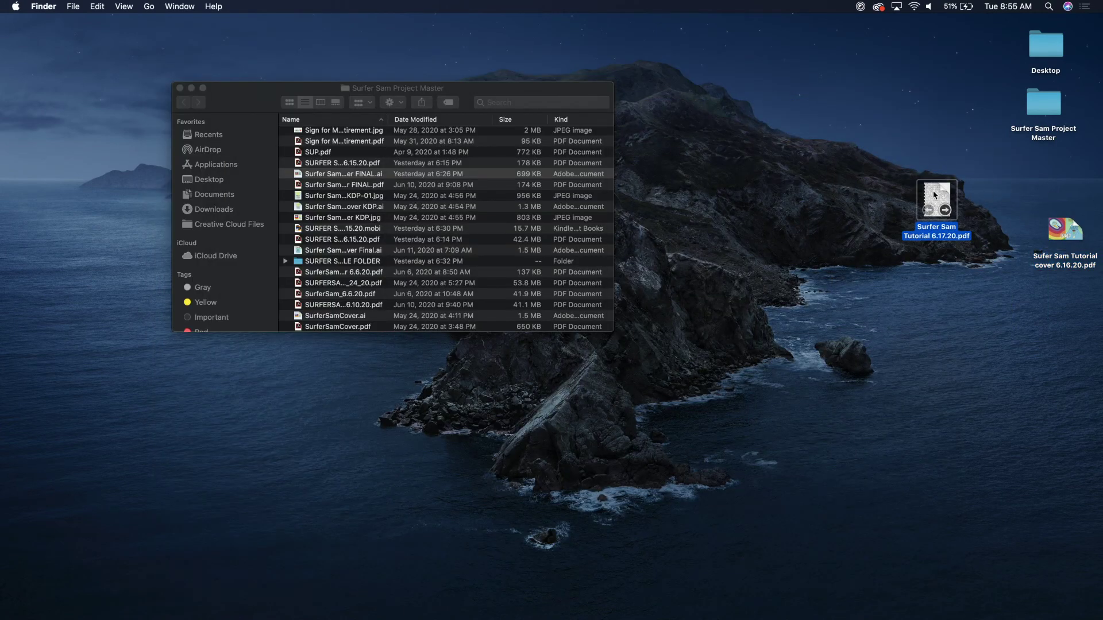
key("space")
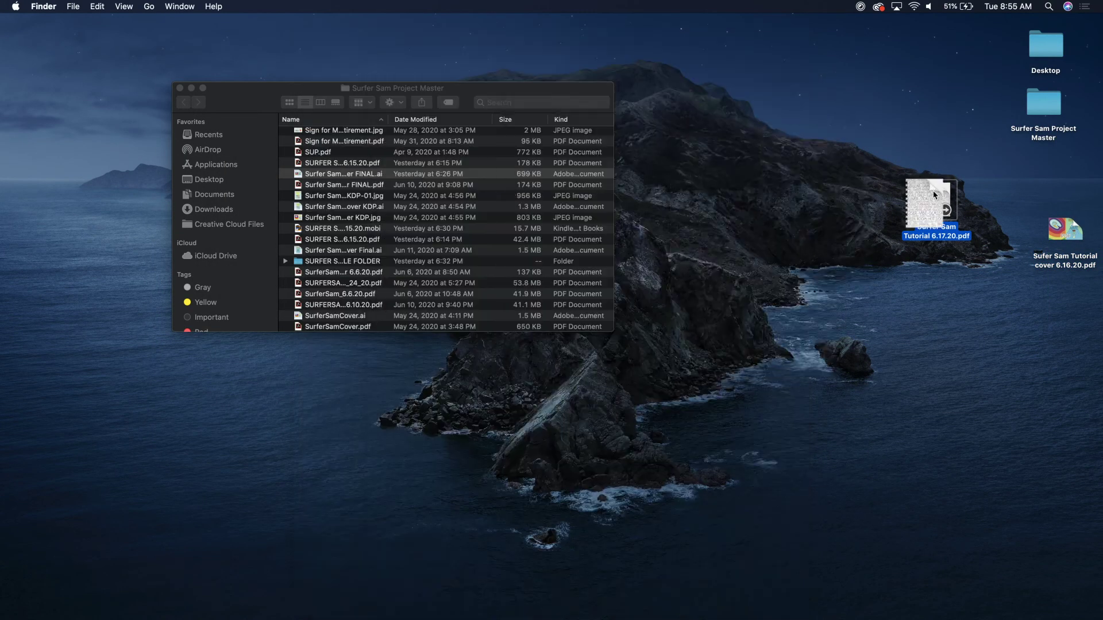
key("space")
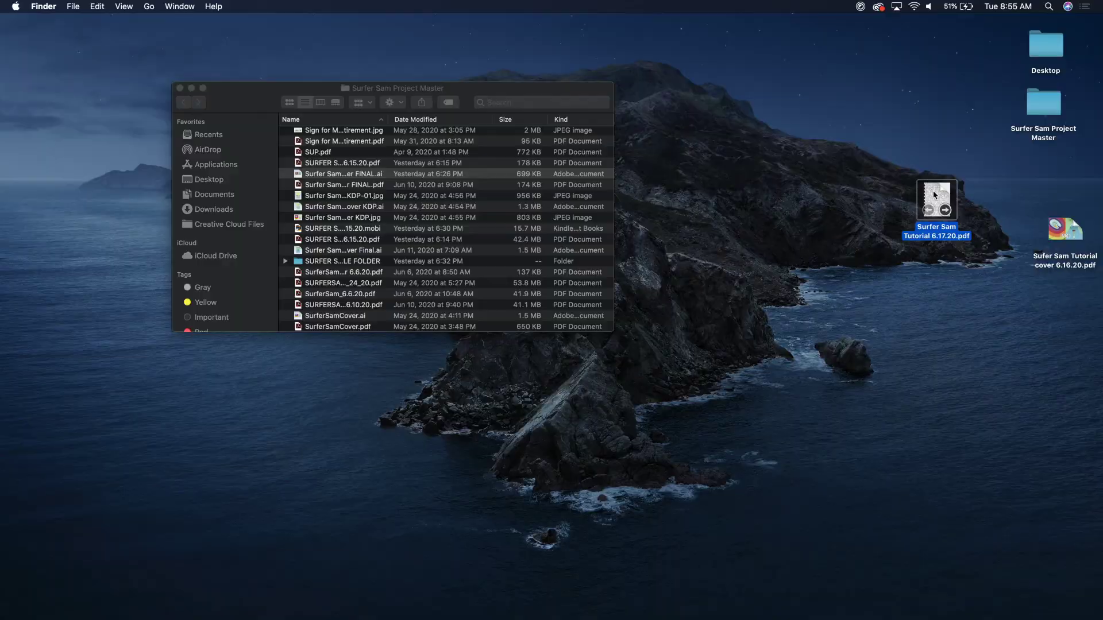